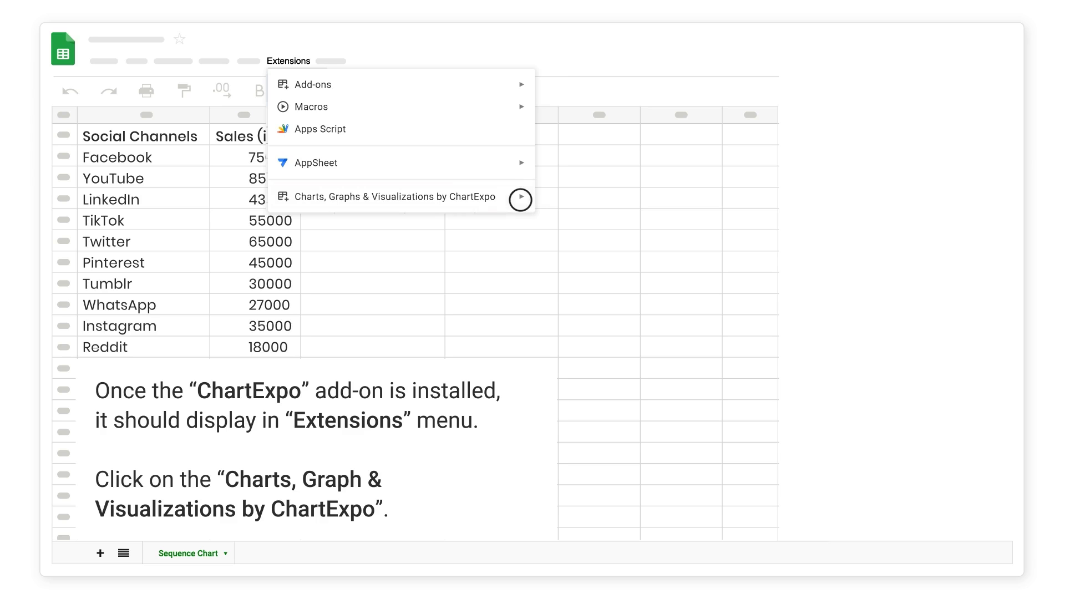
# - Launch the ChartExpo add-on and start a new Sequence Chart, searching the chart library for "seq"
pyautogui.click(518, 195)
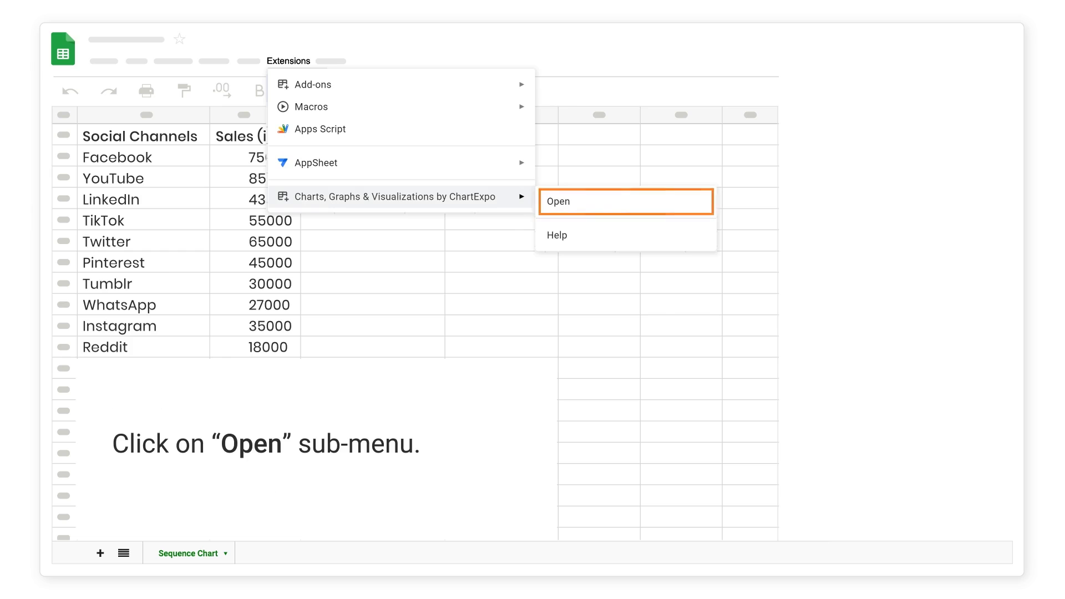
pyautogui.click(598, 203)
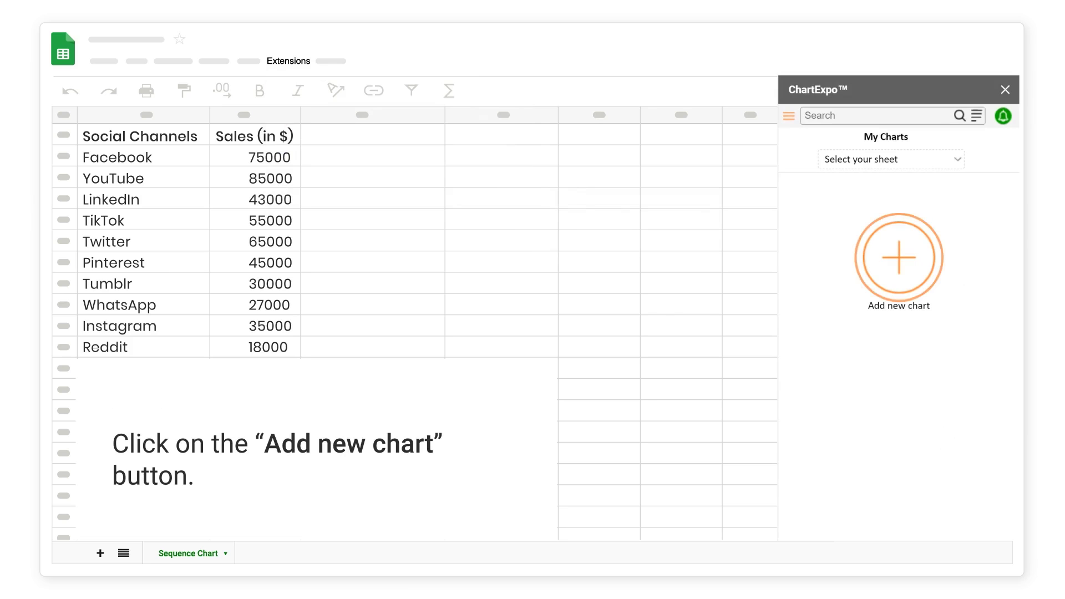
pyautogui.click(898, 257)
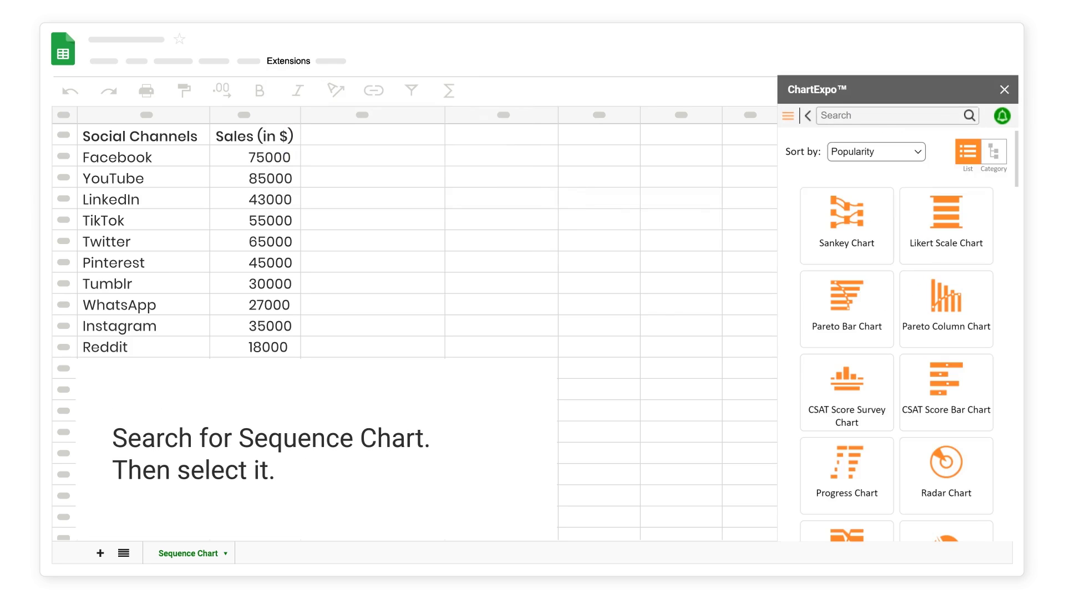
pyautogui.click(831, 114)
pyautogui.write('seq')
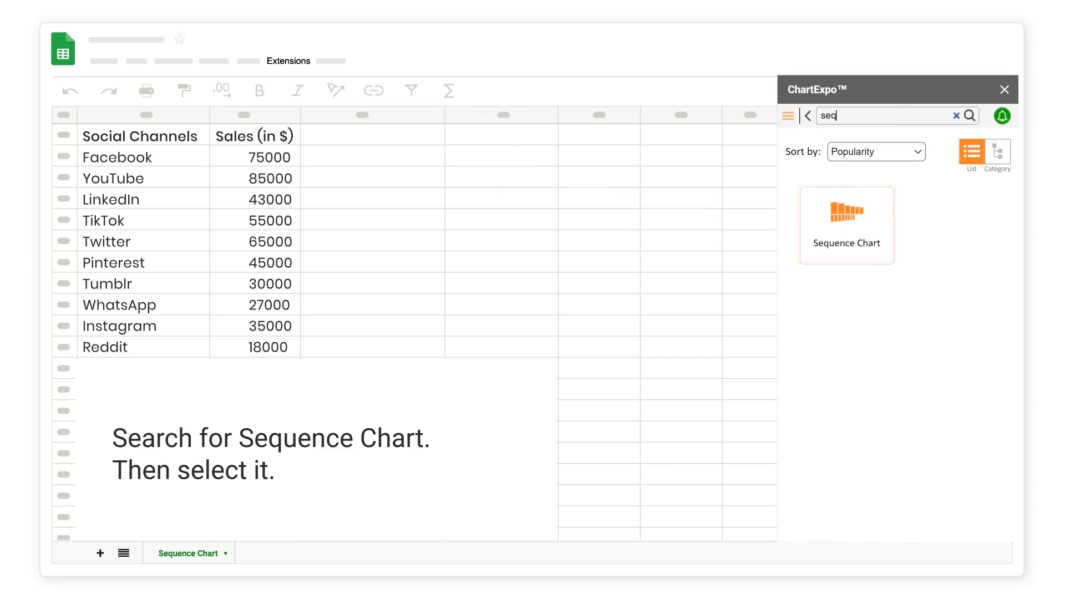
pyautogui.click(845, 225)
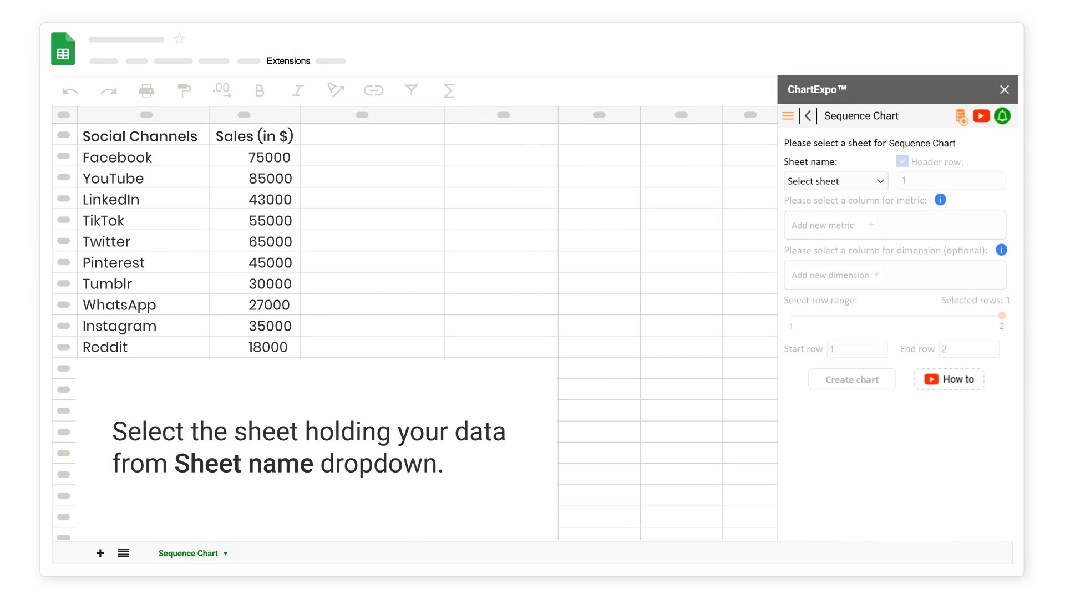
# - Use the Sequence Chart sheet as the data source, with Sales (in $) as metric and Social Channels as dimension
pyautogui.click(880, 181)
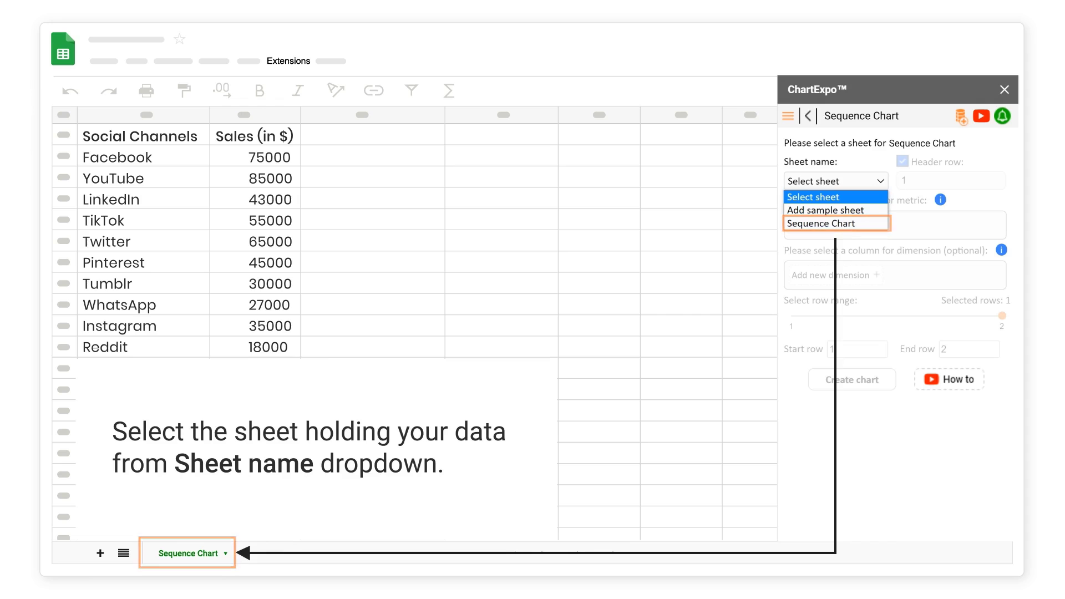
pyautogui.click(834, 223)
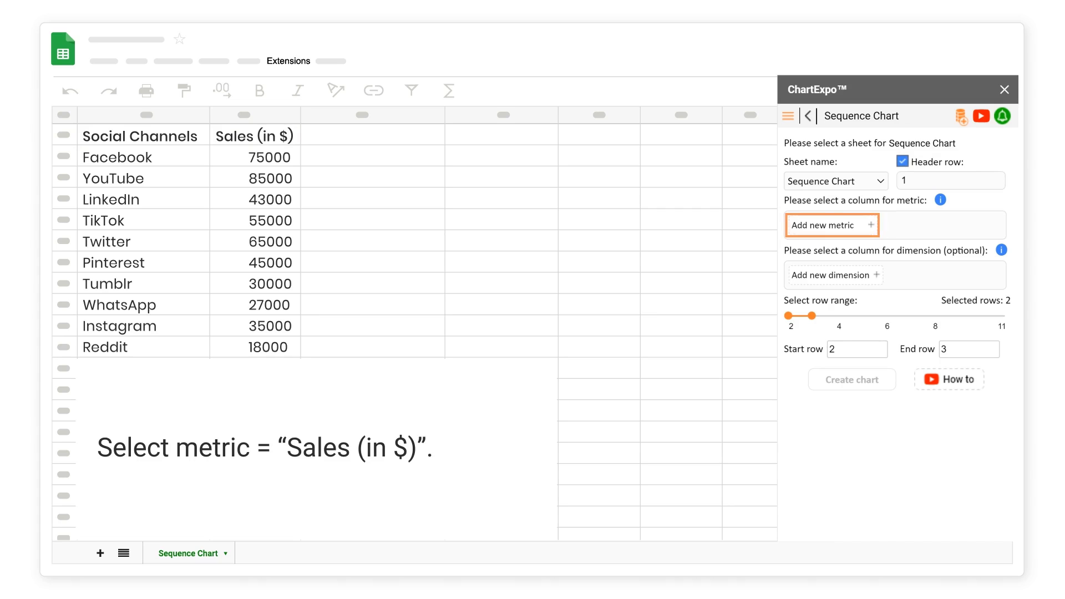
pyautogui.click(872, 224)
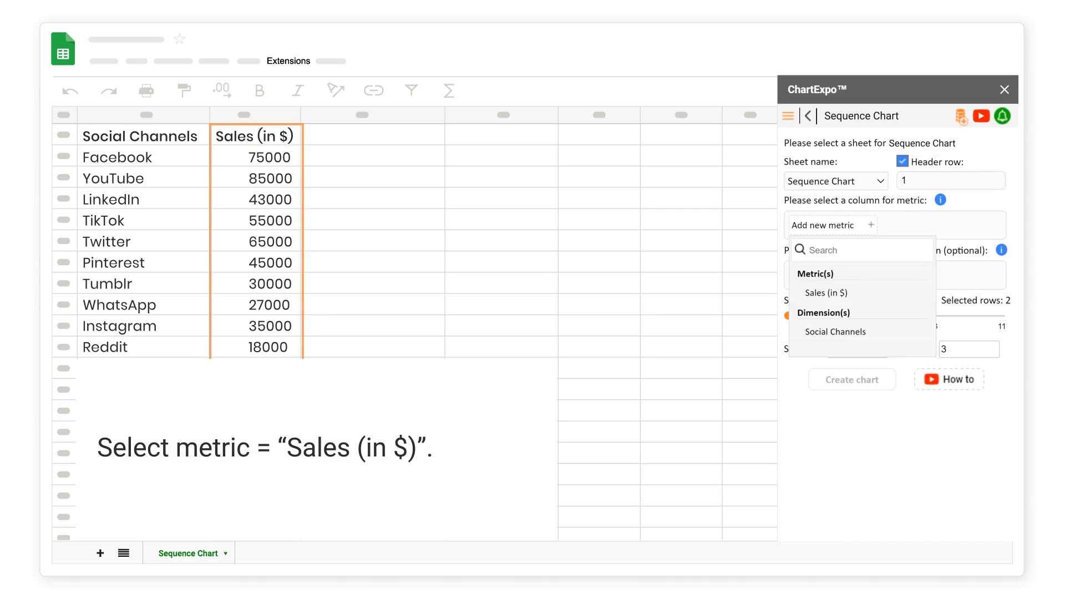
pyautogui.click(826, 292)
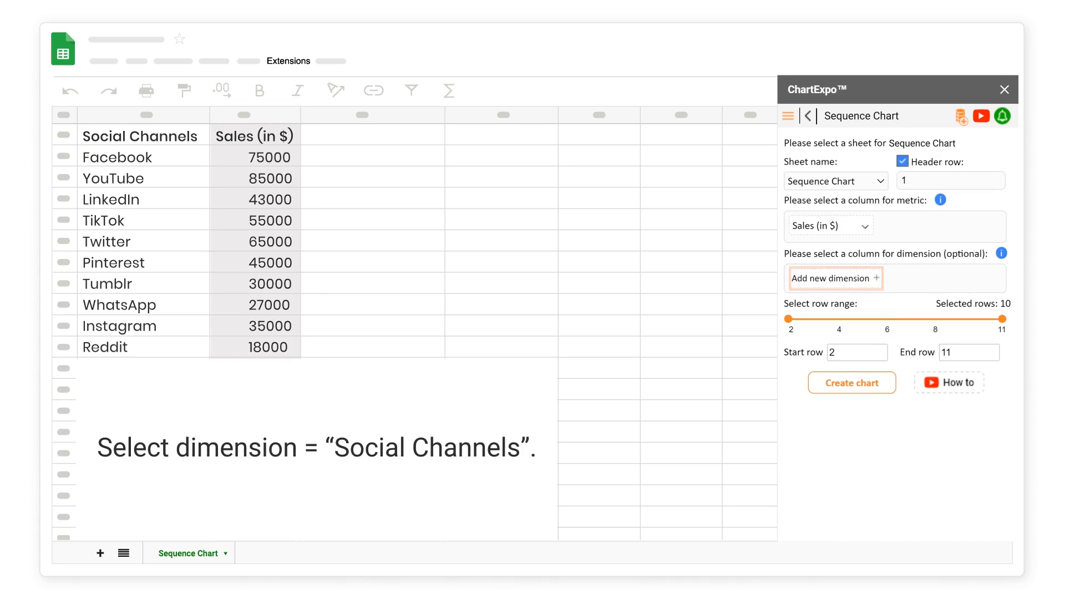
pyautogui.click(877, 278)
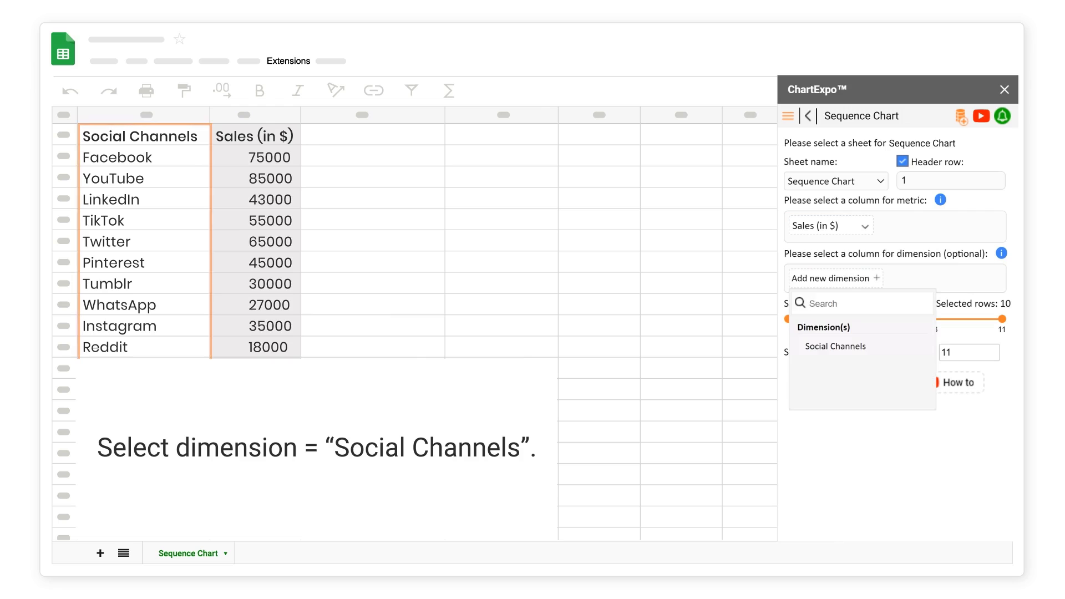
pyautogui.click(828, 346)
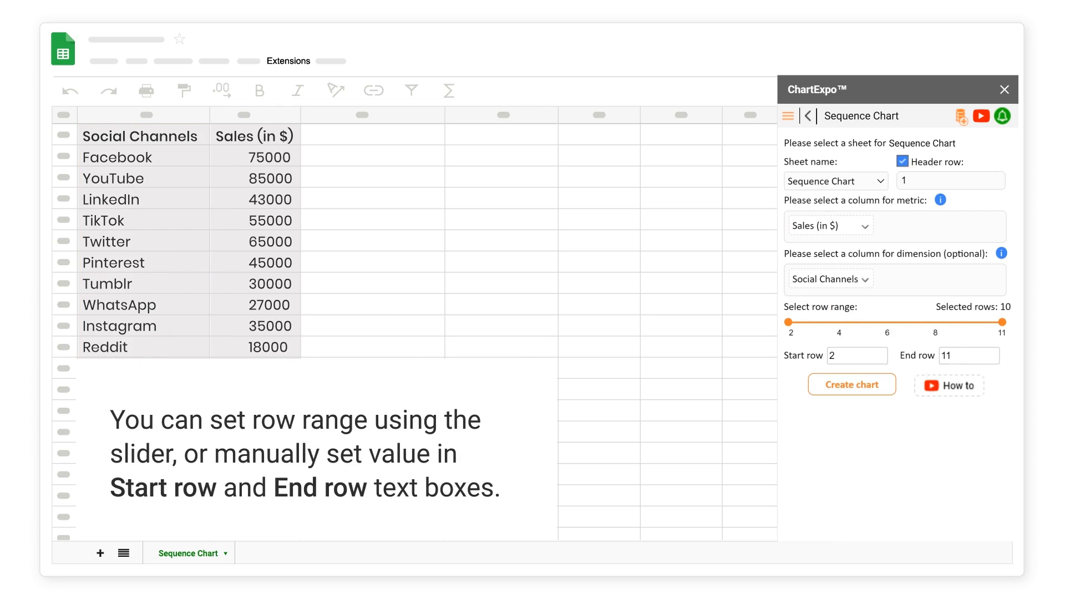
# - Set the data row range to rows 2 through 11 and create the chart
pyautogui.moveTo(1001, 322); pyautogui.dragTo(882, 322)
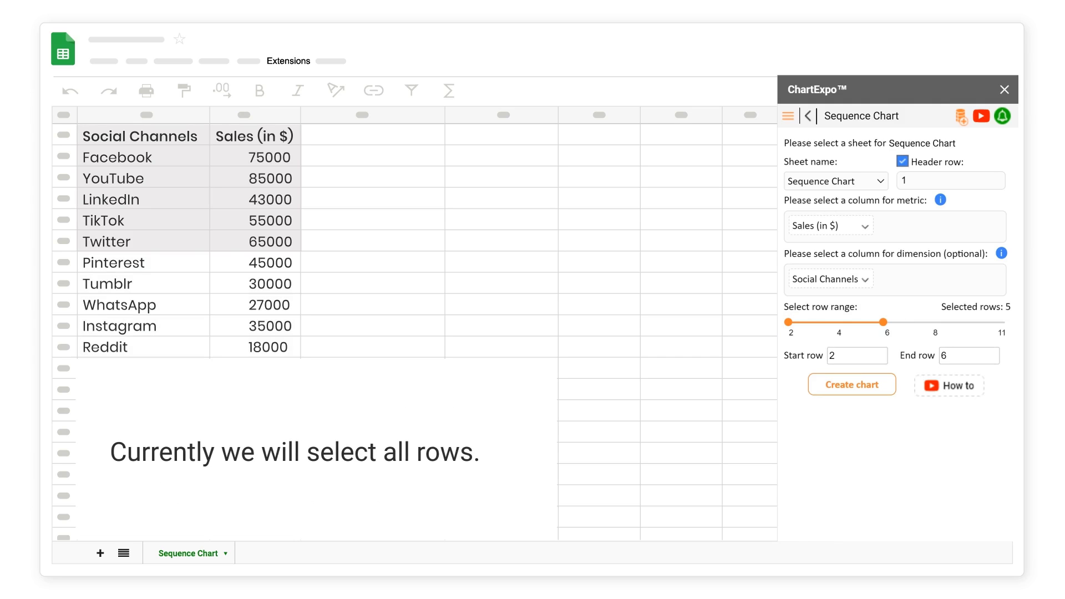
pyautogui.moveTo(883, 322); pyautogui.dragTo(1001, 322)
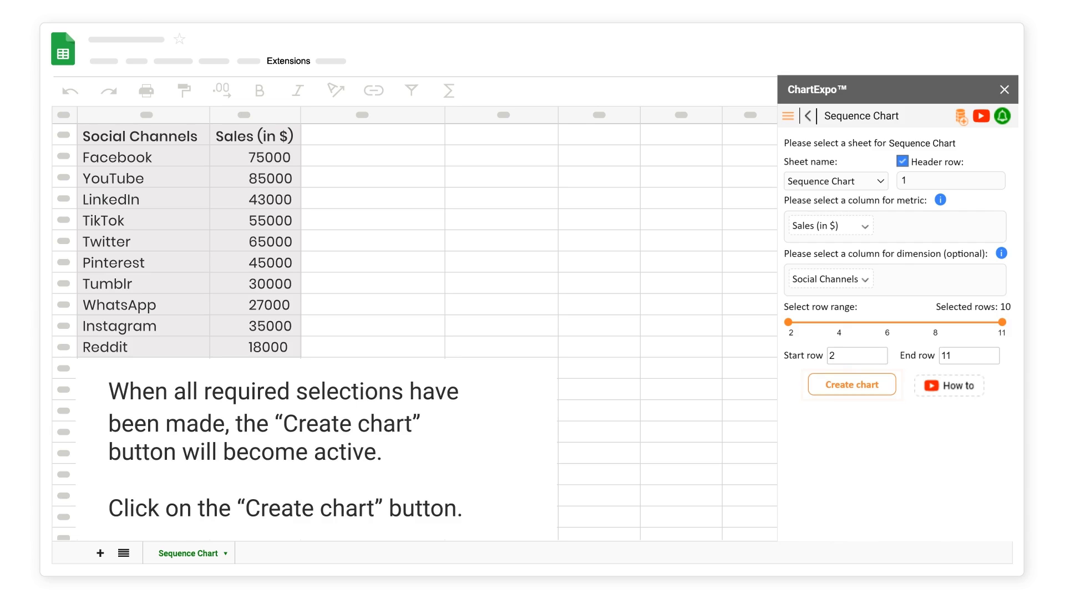
pyautogui.click(851, 384)
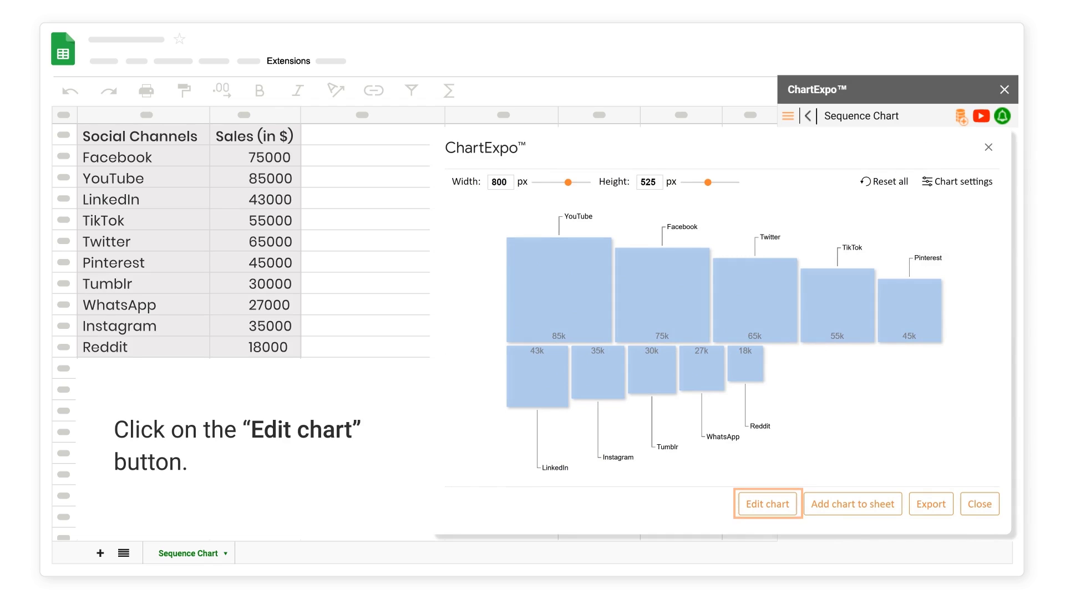
# - Put the chart in edit mode and give it the visible header "Sales Performance by Social Channels"
pyautogui.click(767, 503)
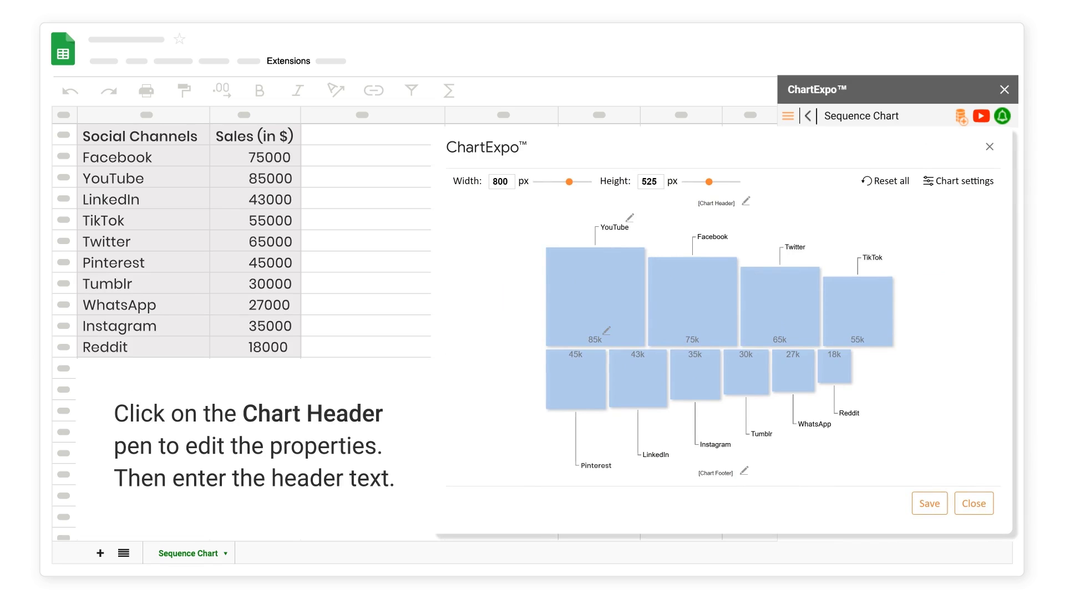
pyautogui.click(746, 201)
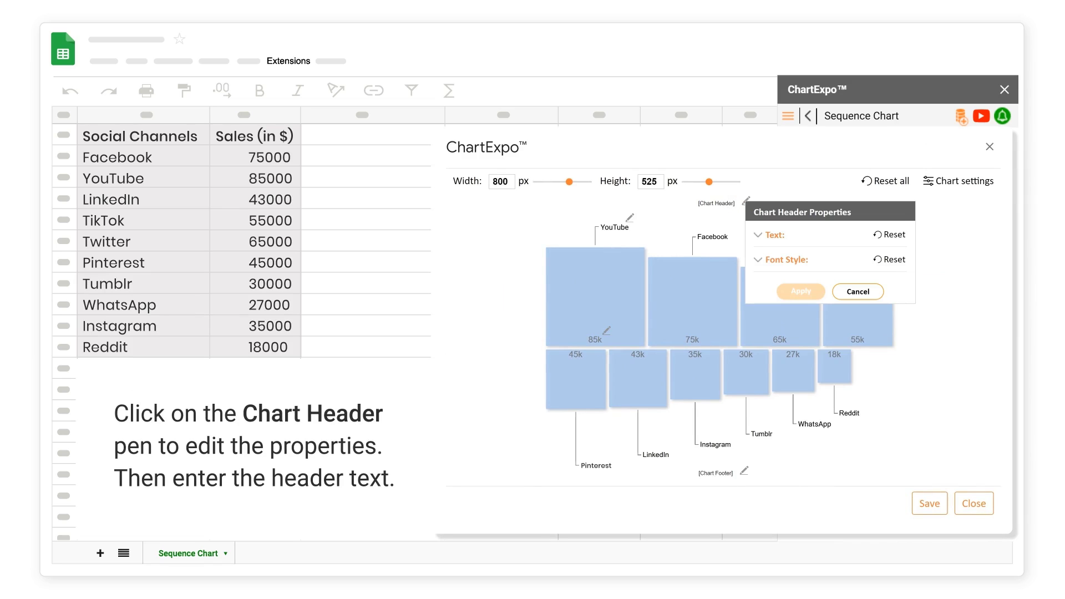
pyautogui.click(758, 234)
pyautogui.click(823, 260)
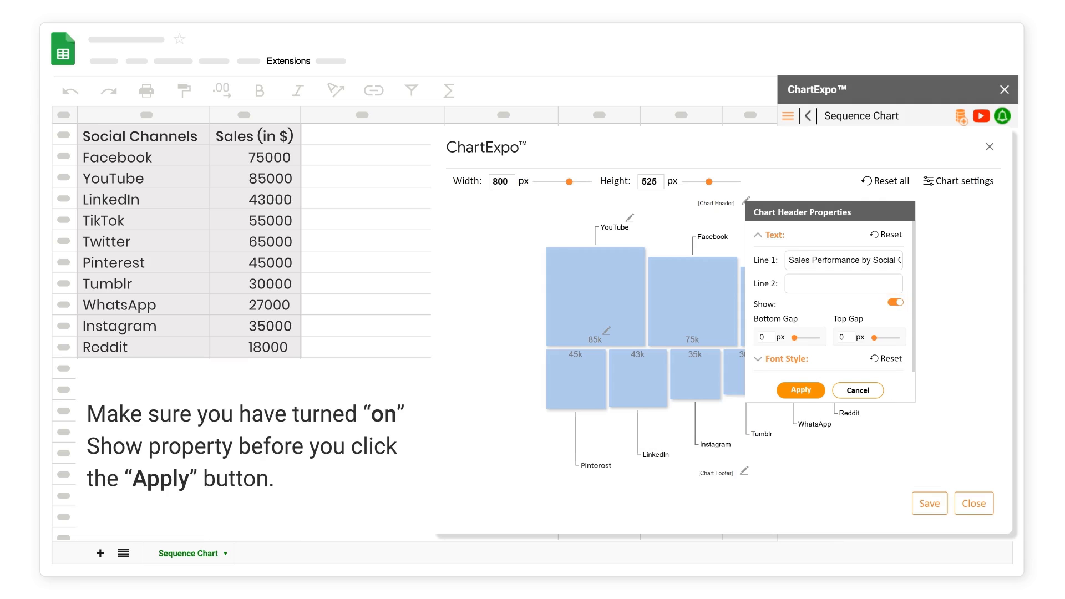
pyautogui.click(801, 389)
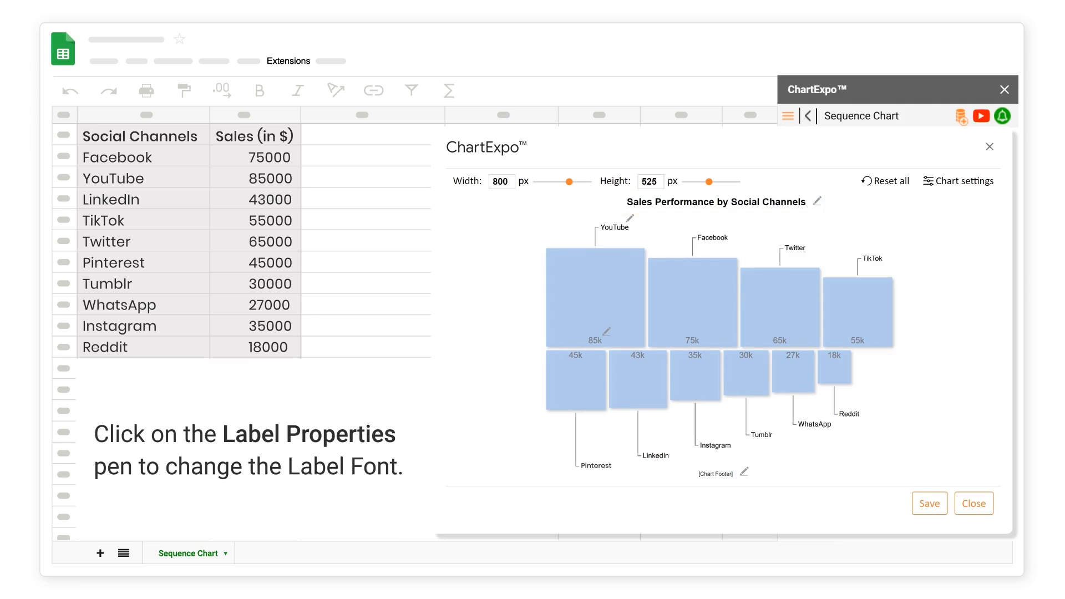
# - Set the font size of the social channel name labels to 12 and apply it to all
pyautogui.click(629, 218)
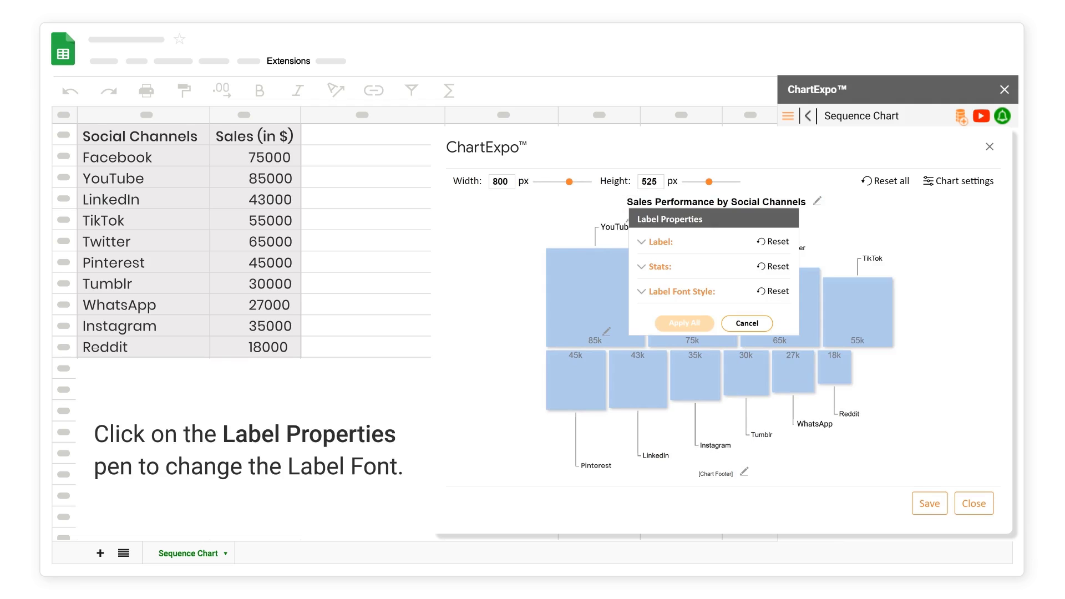
pyautogui.click(642, 291)
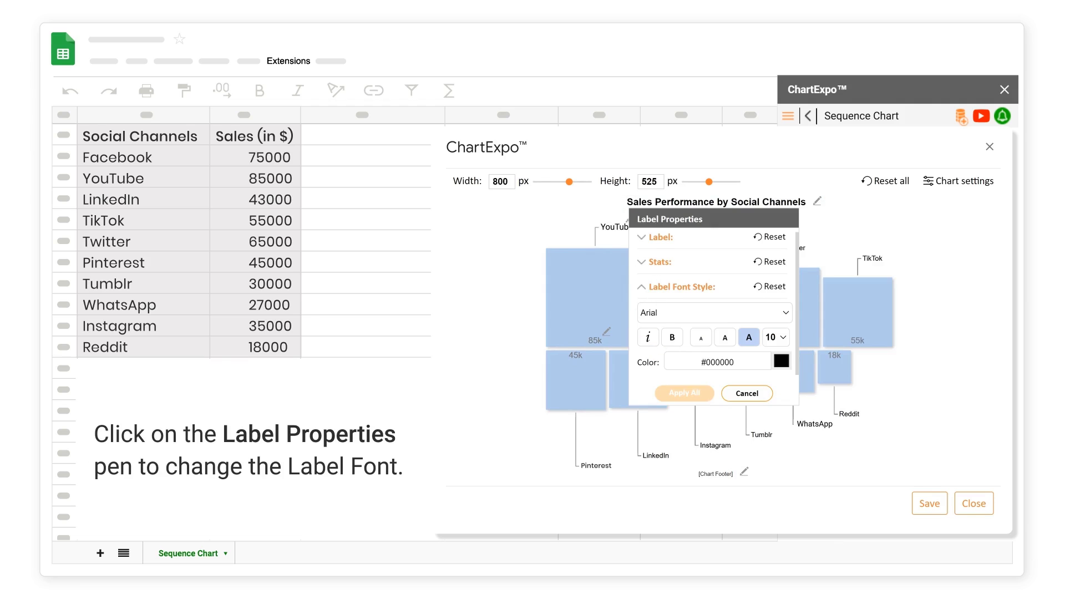
pyautogui.click(776, 337)
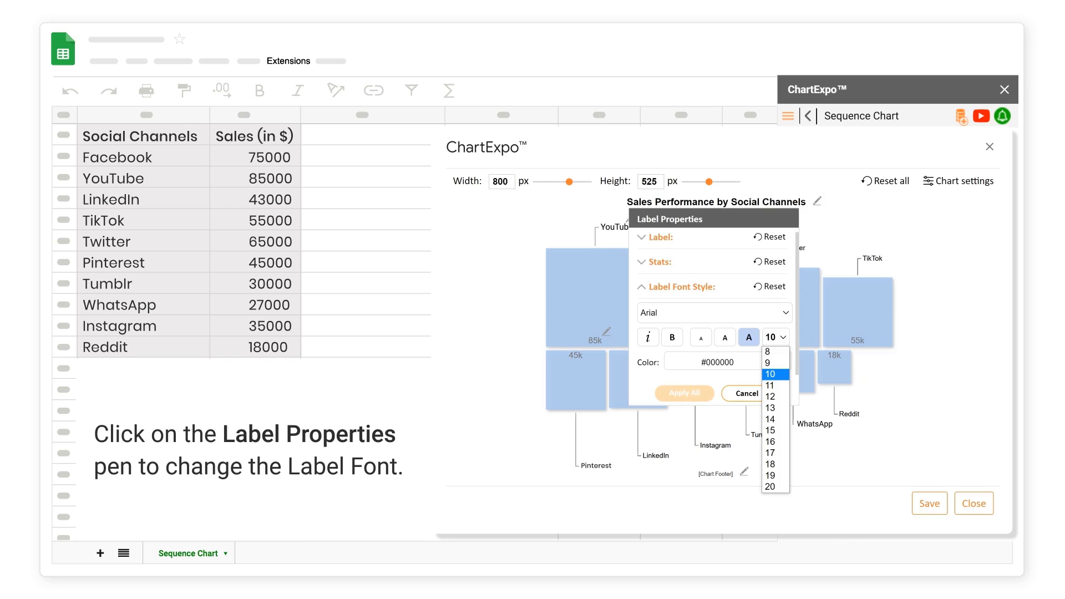
pyautogui.click(773, 396)
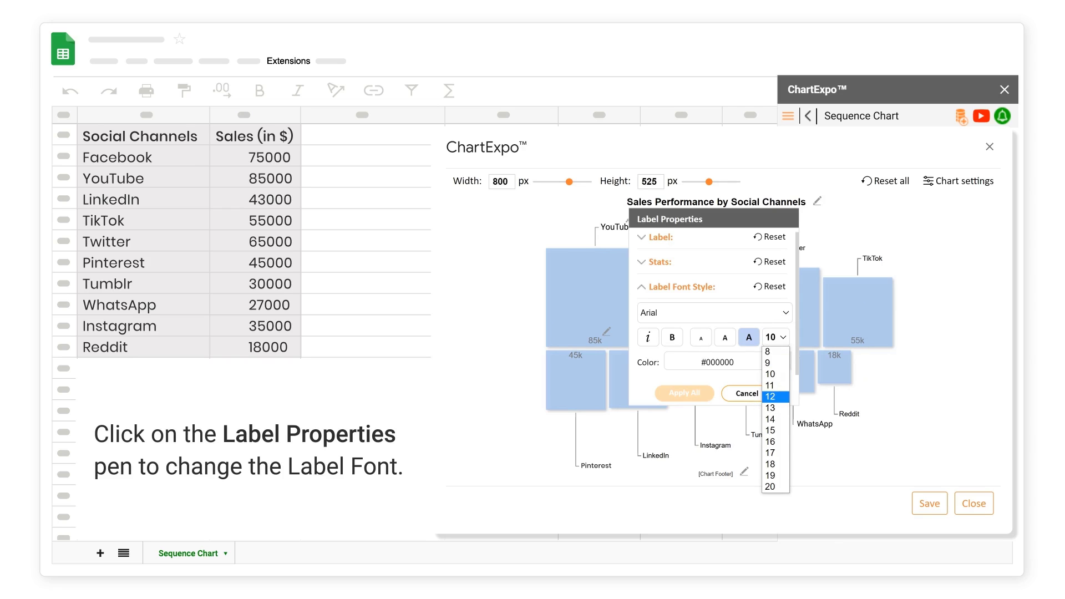
pyautogui.click(684, 393)
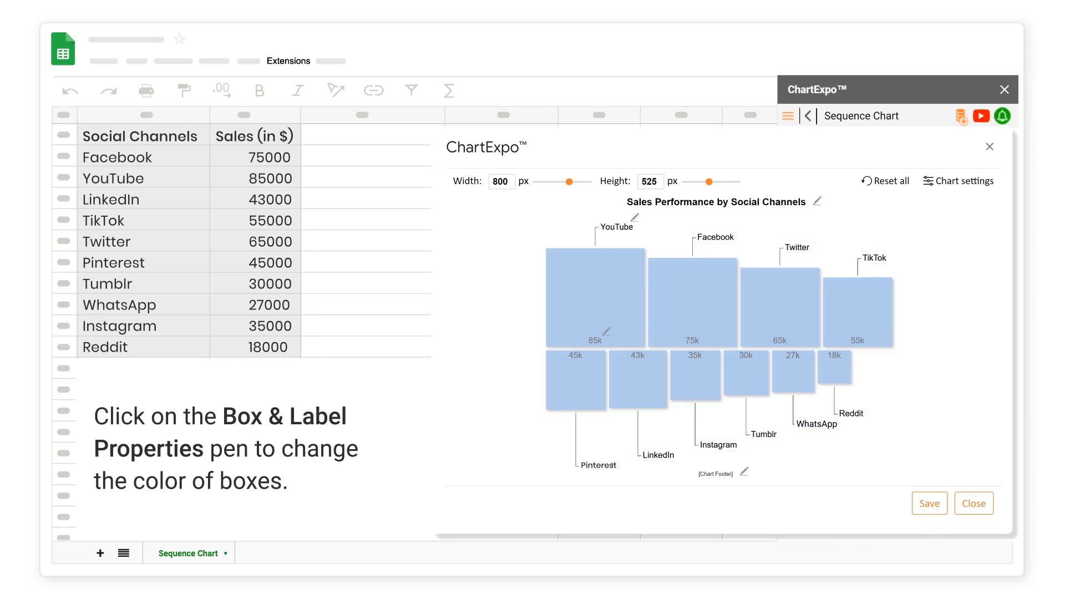
# - Change the fill colour of all the chart's boxes to green #1cbb75
pyautogui.click(606, 331)
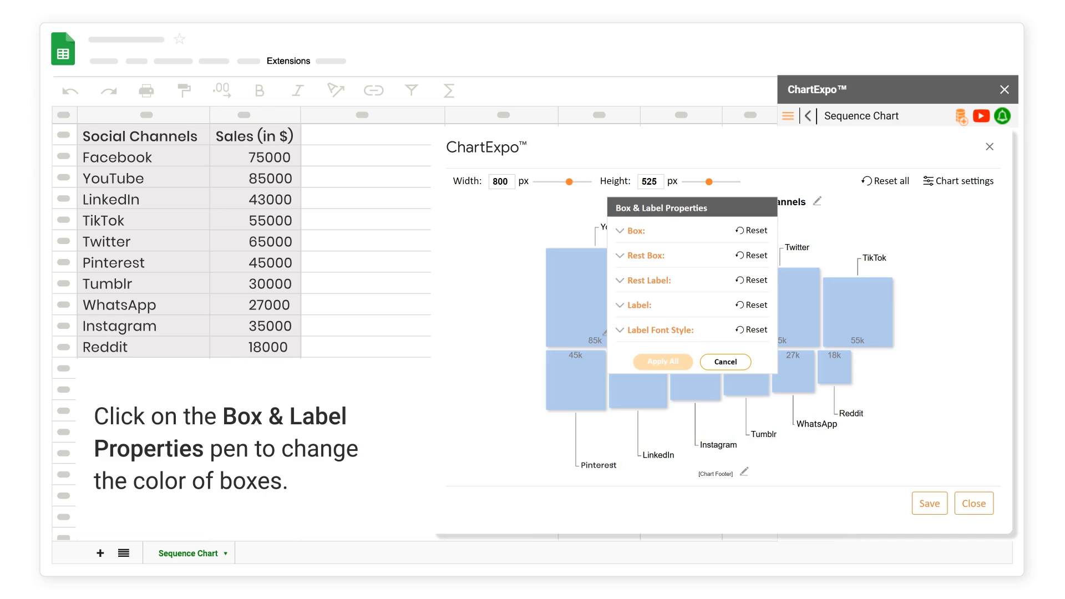
pyautogui.click(620, 231)
pyautogui.click(759, 256)
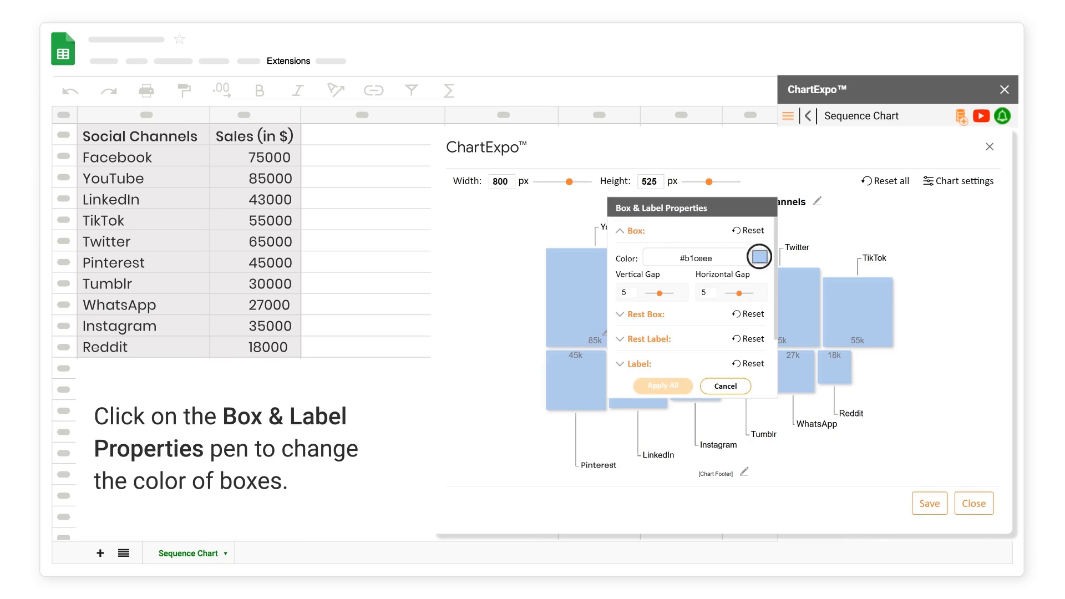
pyautogui.click(732, 215)
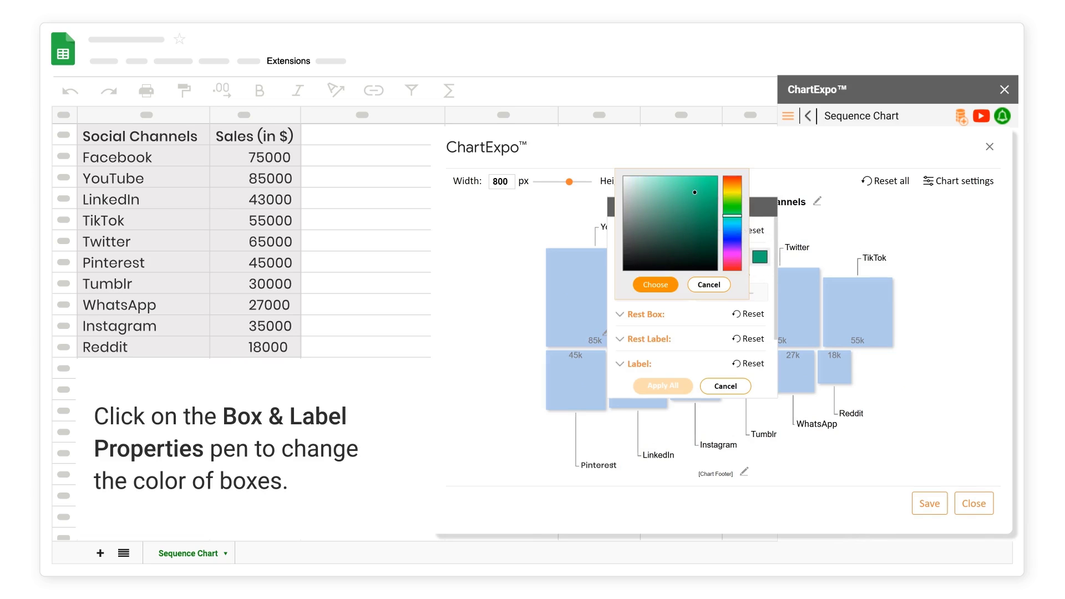
pyautogui.click(655, 284)
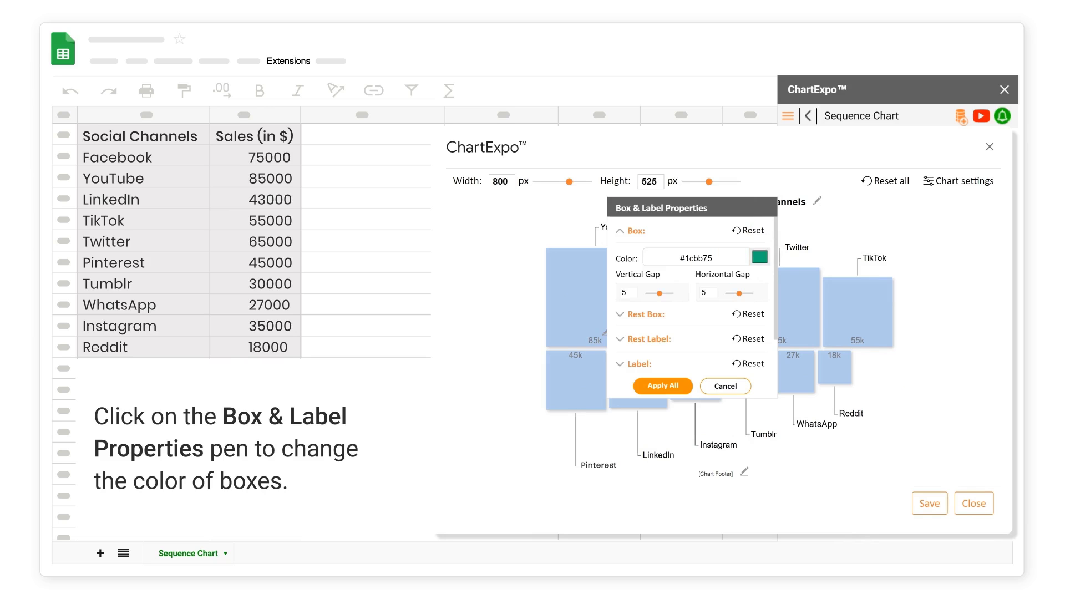
pyautogui.click(663, 385)
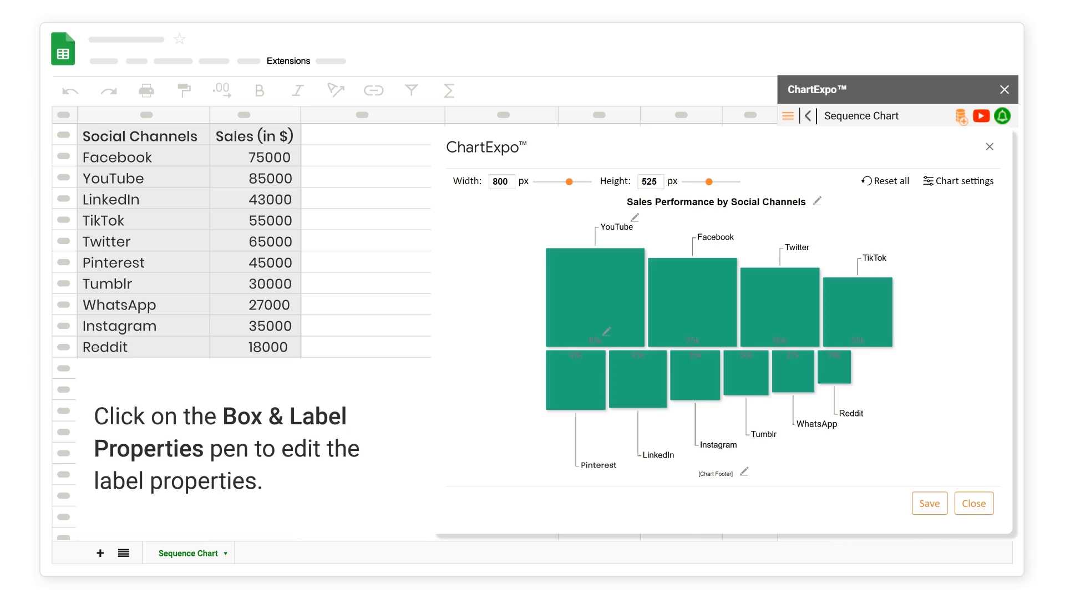
# - Set the position of the value labels in the boxes to center and add the prefix "$"
pyautogui.click(607, 331)
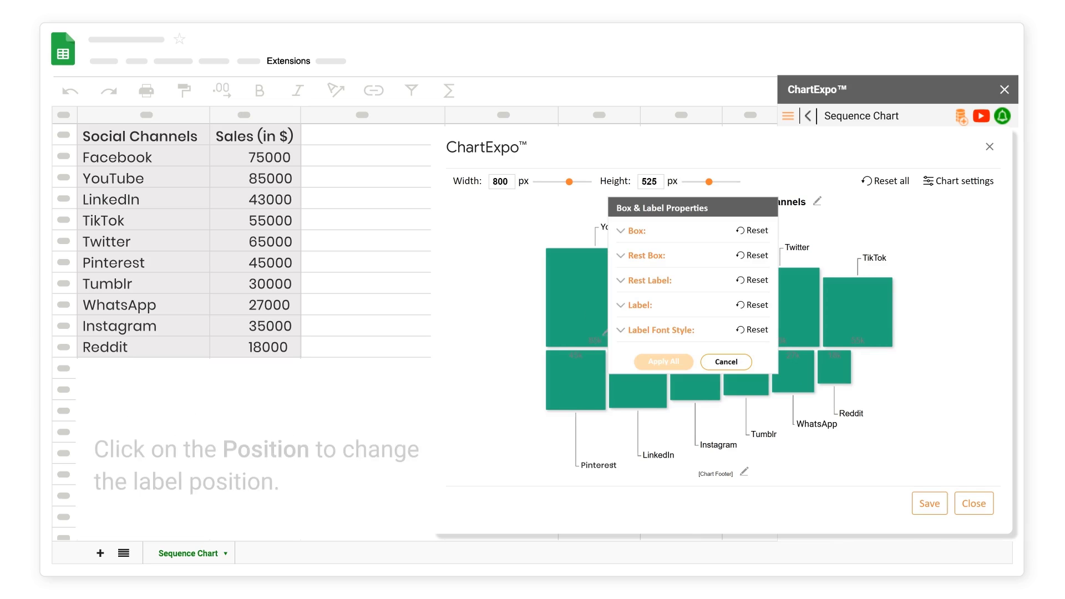
pyautogui.click(621, 305)
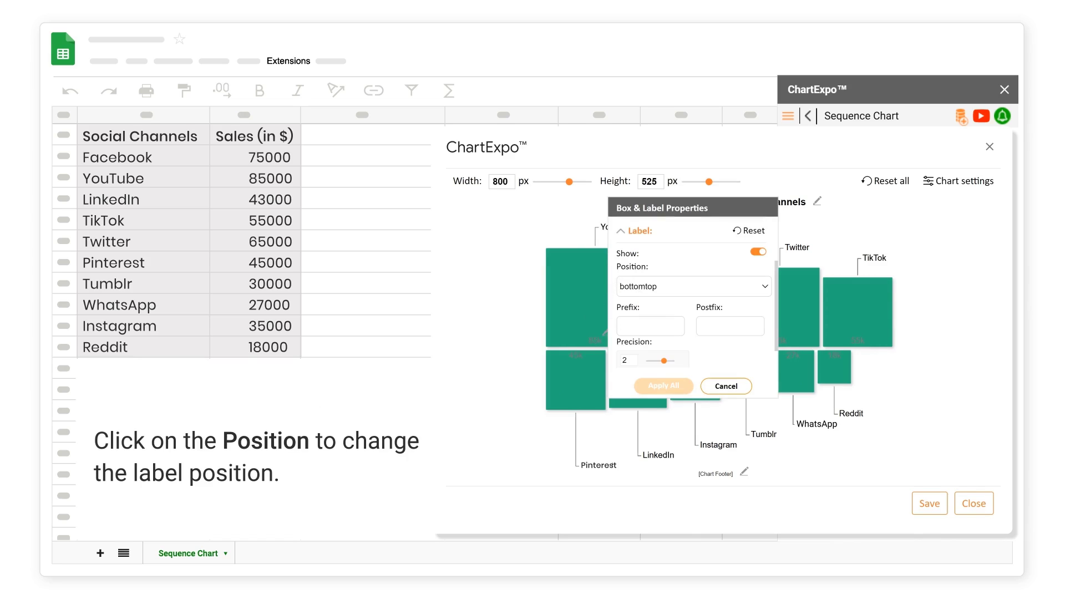
pyautogui.click(765, 286)
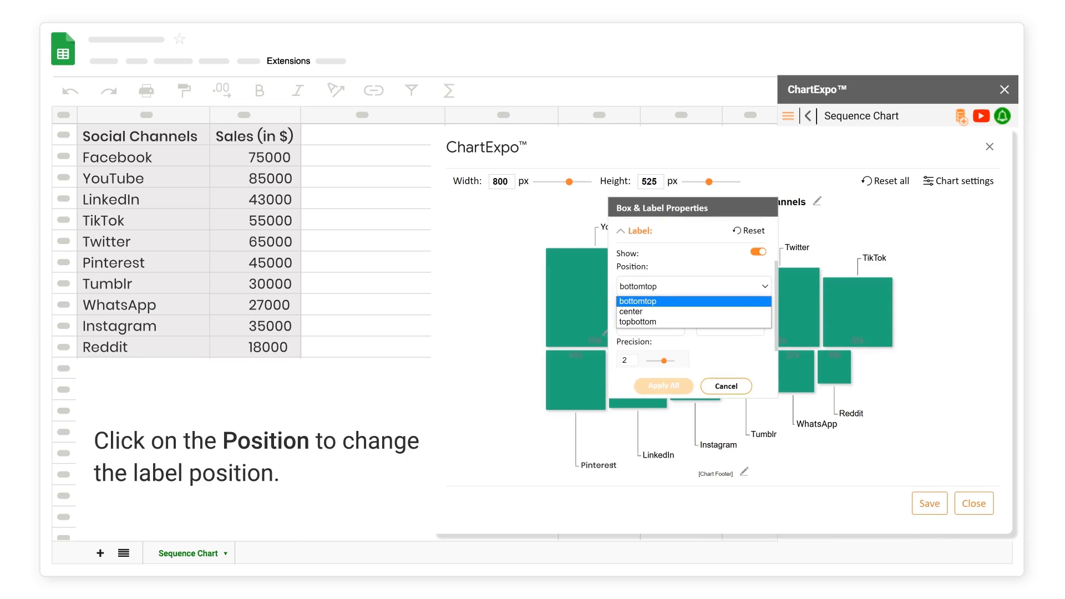
pyautogui.click(645, 311)
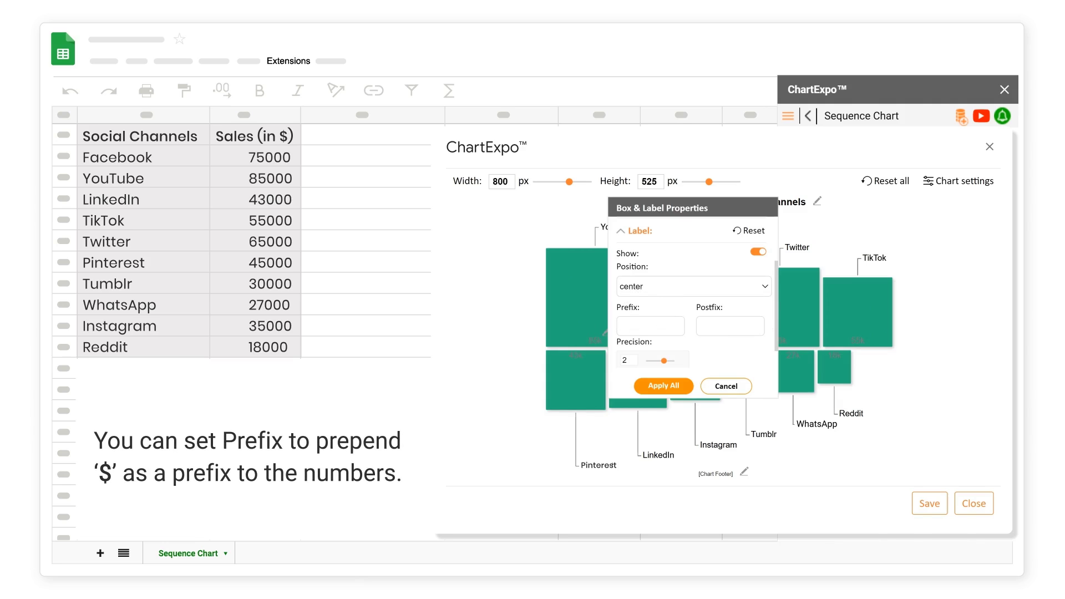
pyautogui.click(627, 328)
pyautogui.write('$')
pyautogui.click(621, 231)
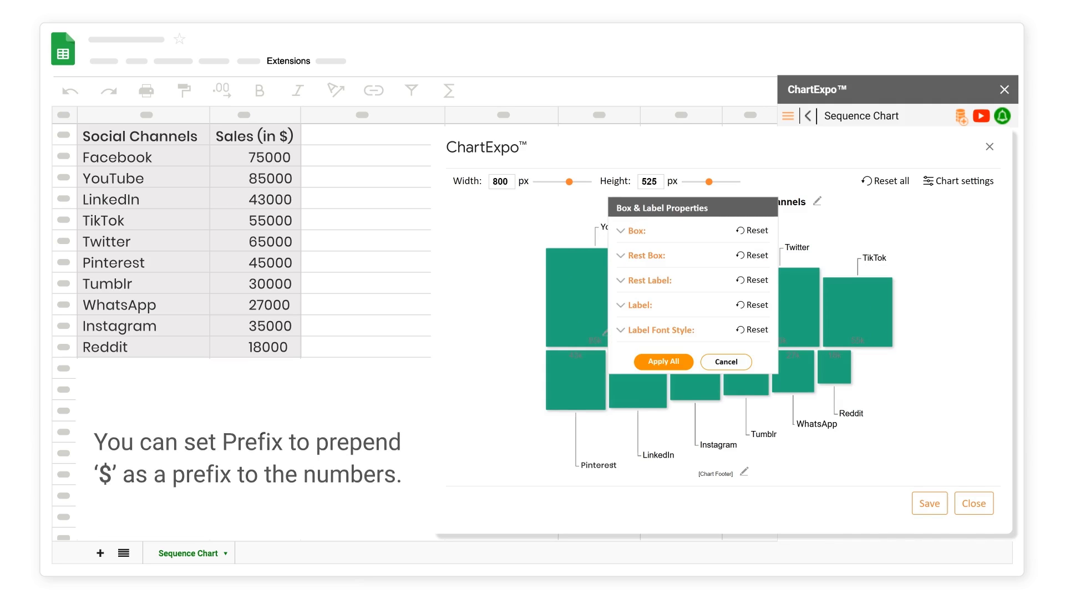
# - Set the font colour of the value labels in the boxes to white #ffffff and apply it to all
pyautogui.click(621, 330)
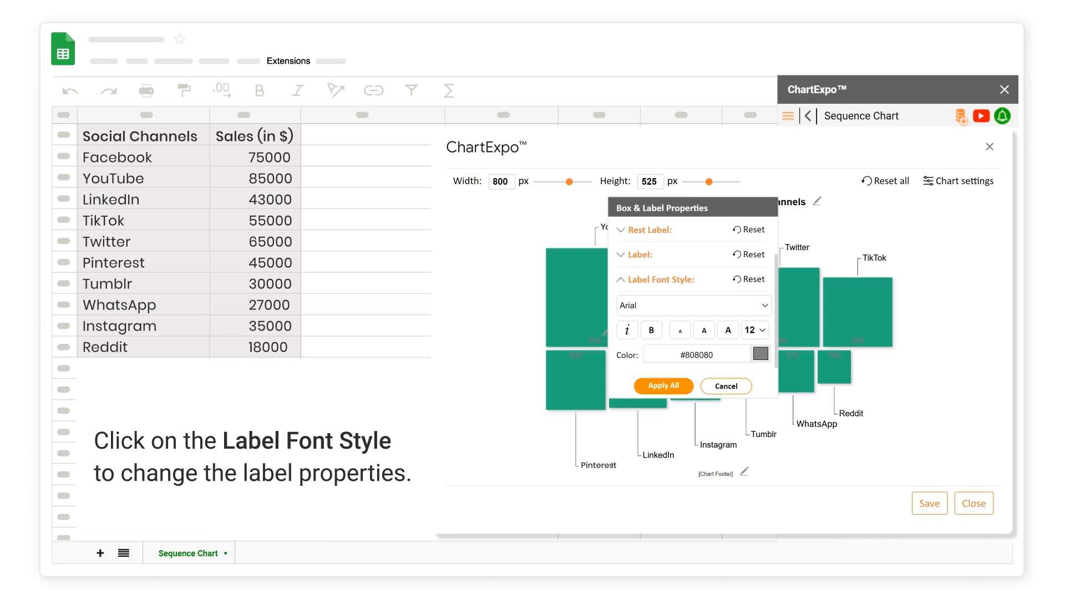
pyautogui.click(761, 354)
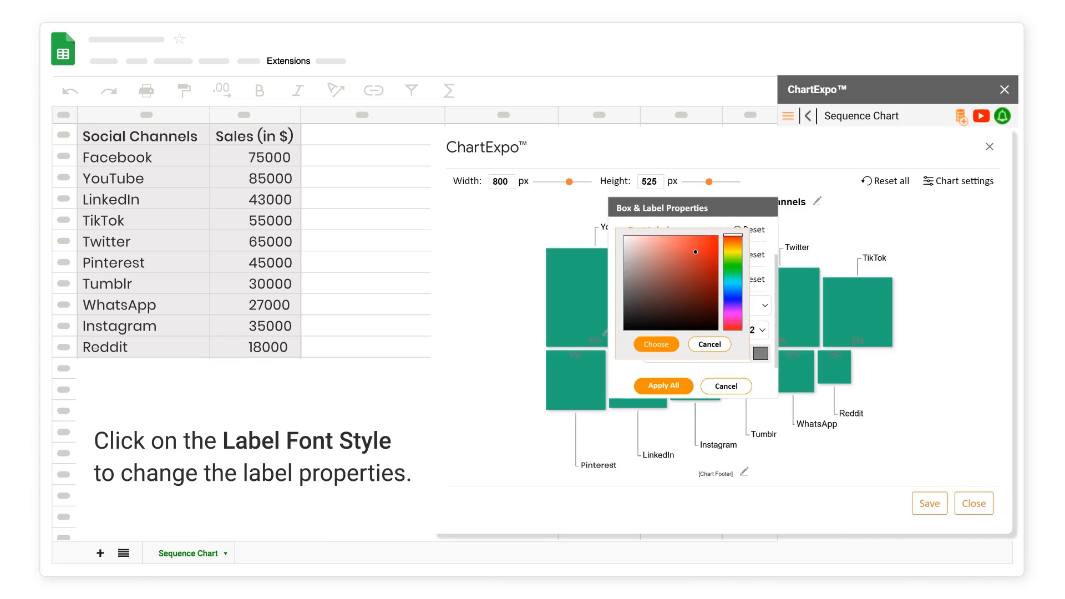
pyautogui.click(623, 235)
pyautogui.click(654, 344)
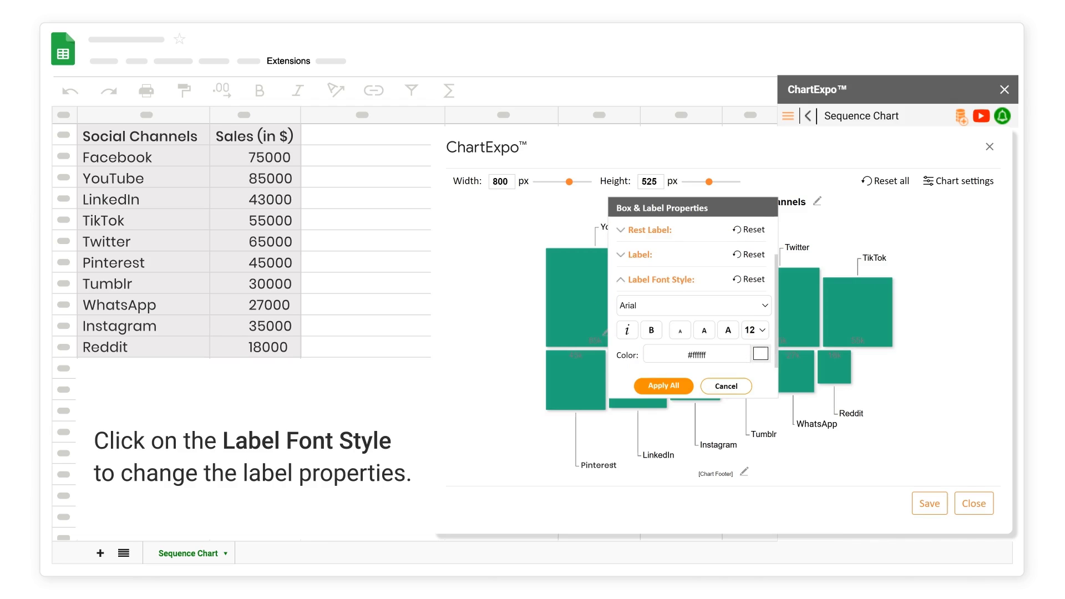
pyautogui.click(666, 385)
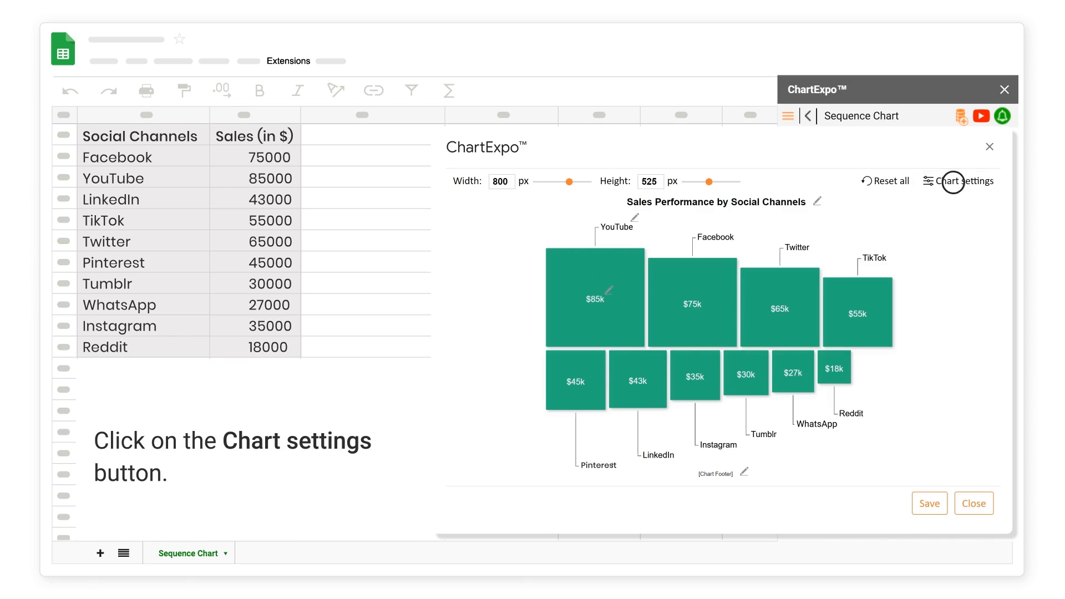
# - Change the chart's callout lines to green #1cbb75, keeping the solid line style, and apply the settings
pyautogui.click(953, 182)
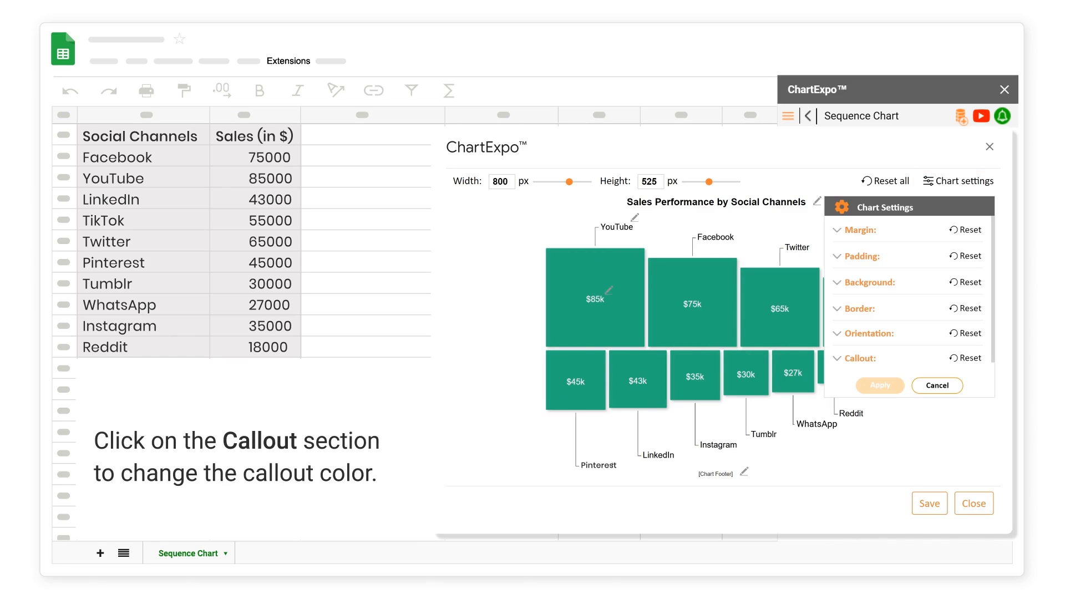
pyautogui.click(835, 358)
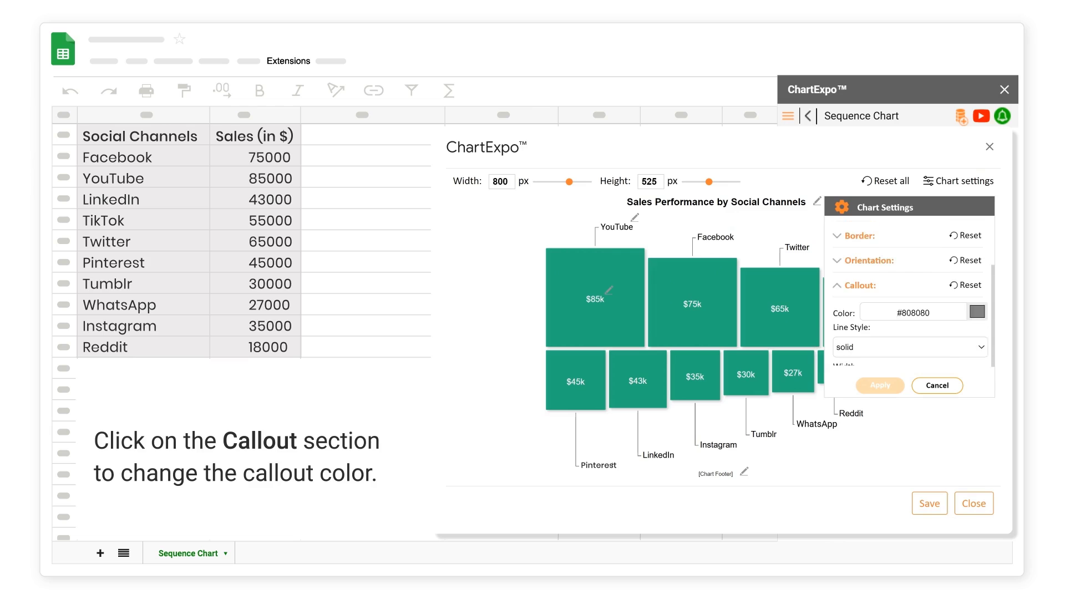
pyautogui.click(976, 283)
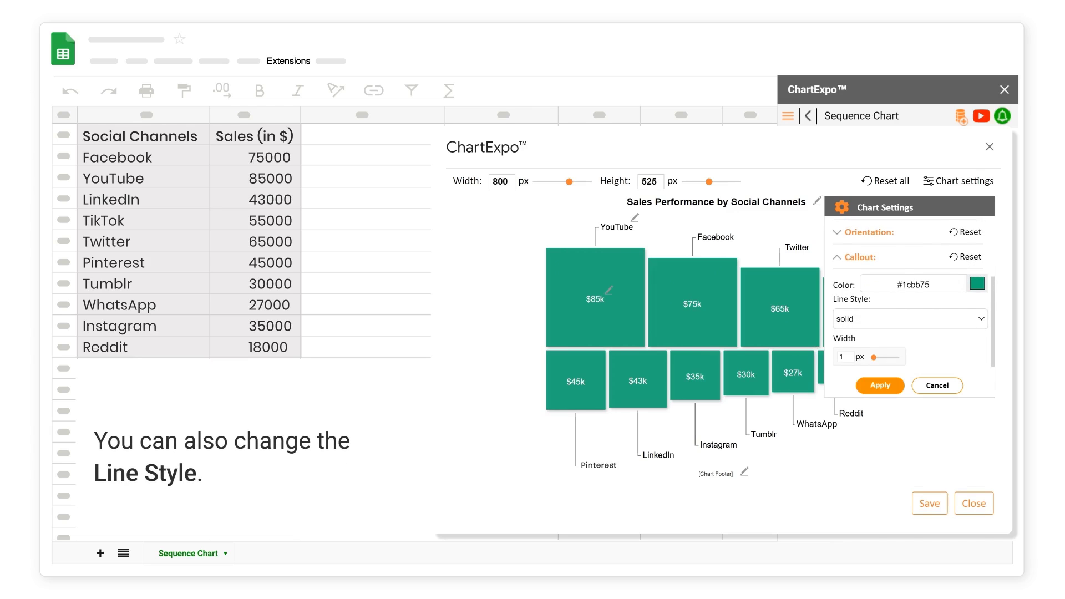
pyautogui.click(981, 317)
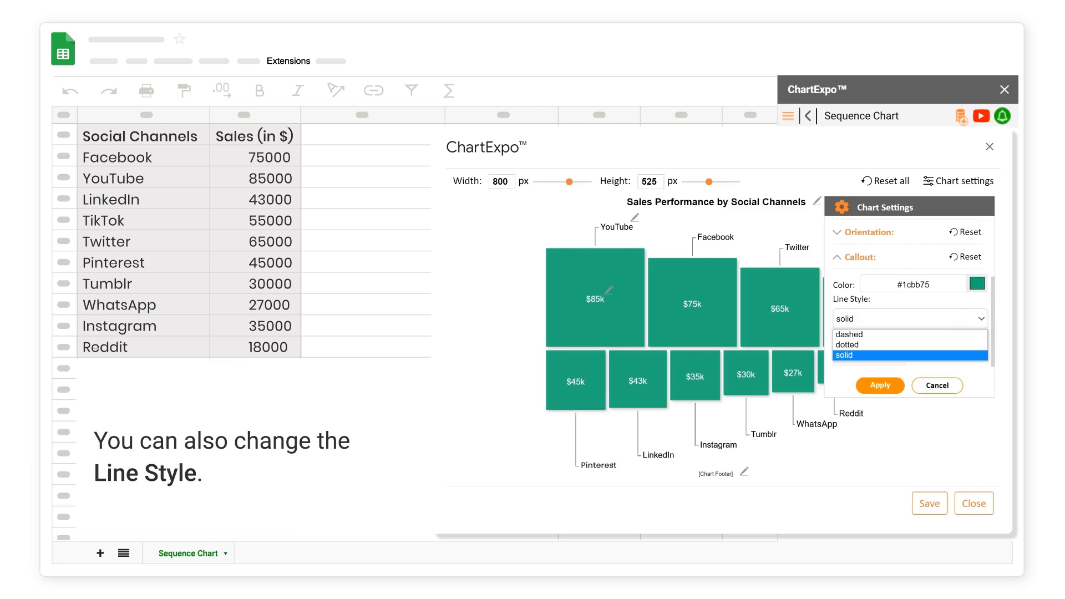
pyautogui.click(980, 317)
pyautogui.click(880, 385)
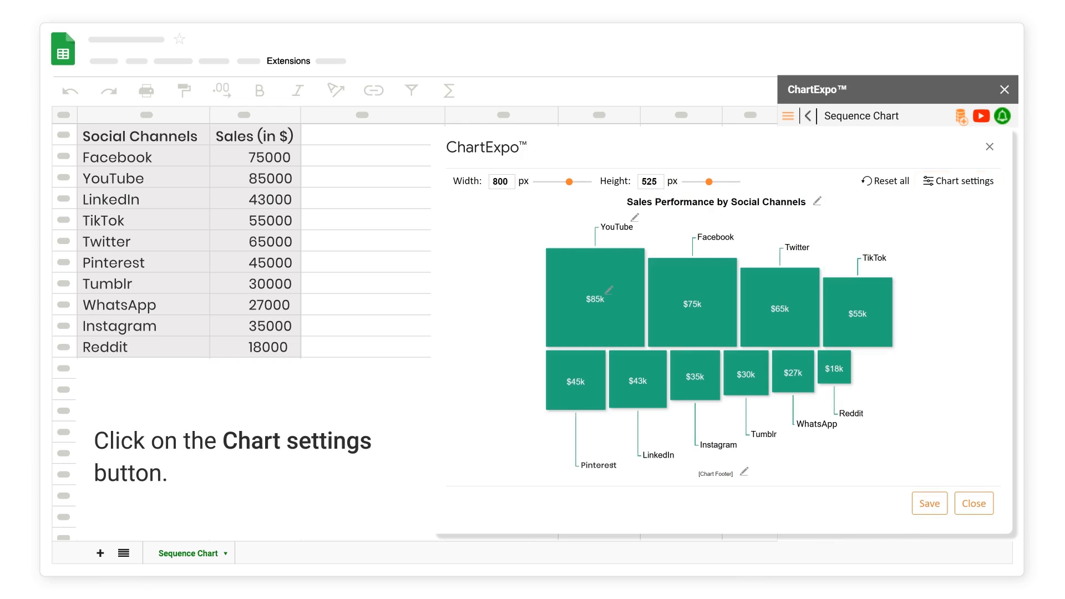
# - Switch the chart's orientation to vertical and apply the setting
pyautogui.click(954, 181)
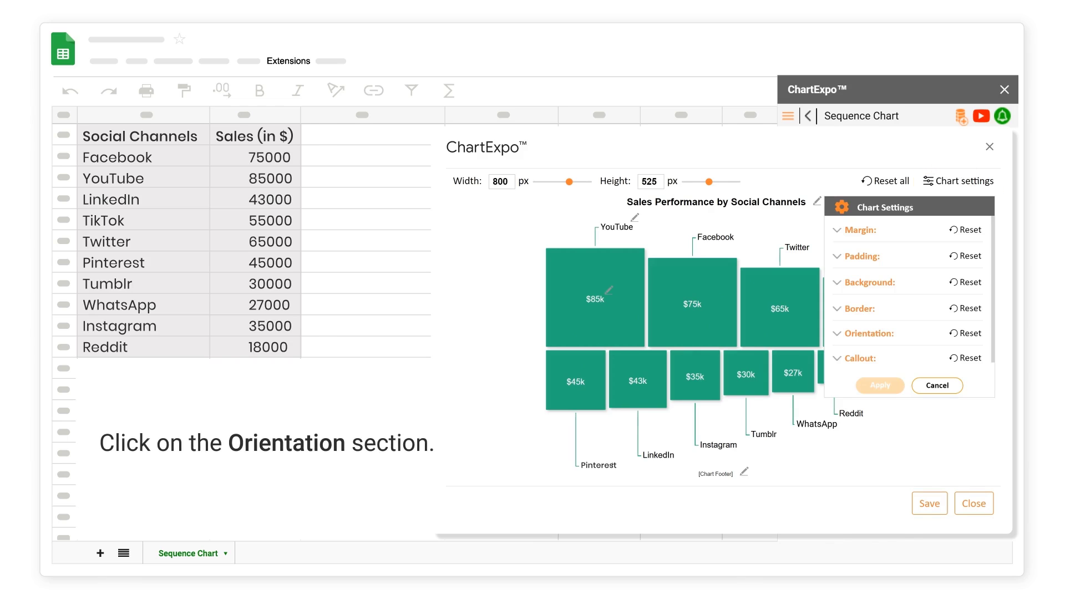
pyautogui.click(837, 333)
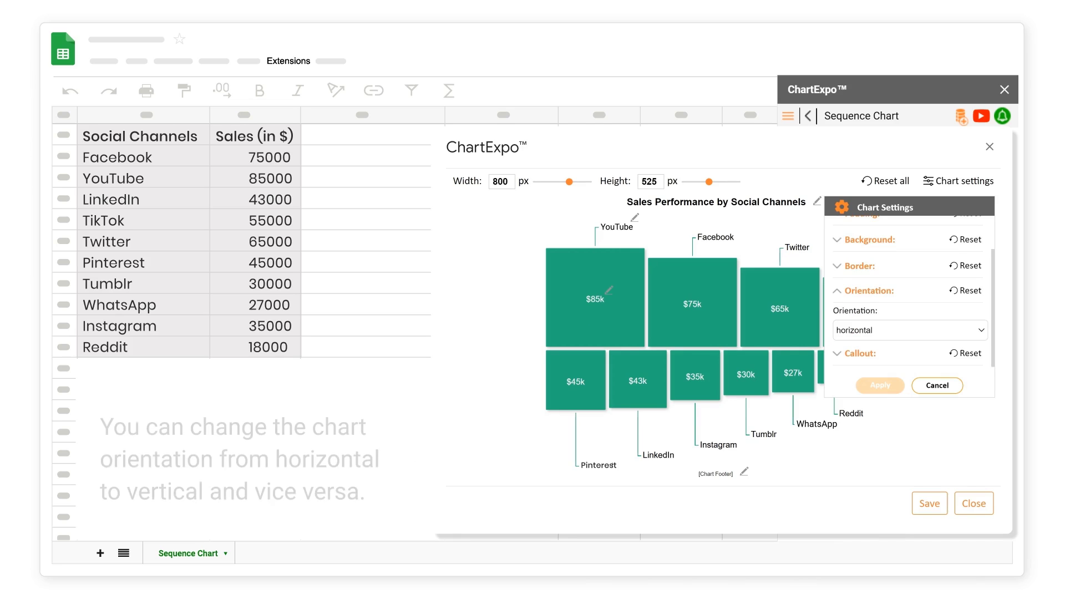
pyautogui.click(981, 330)
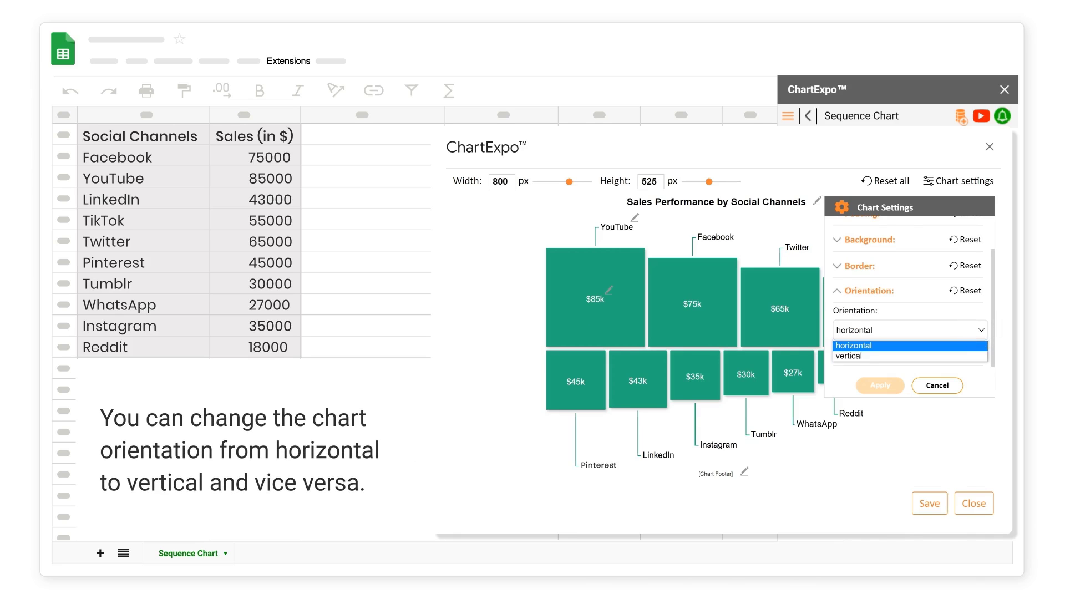
pyautogui.click(859, 355)
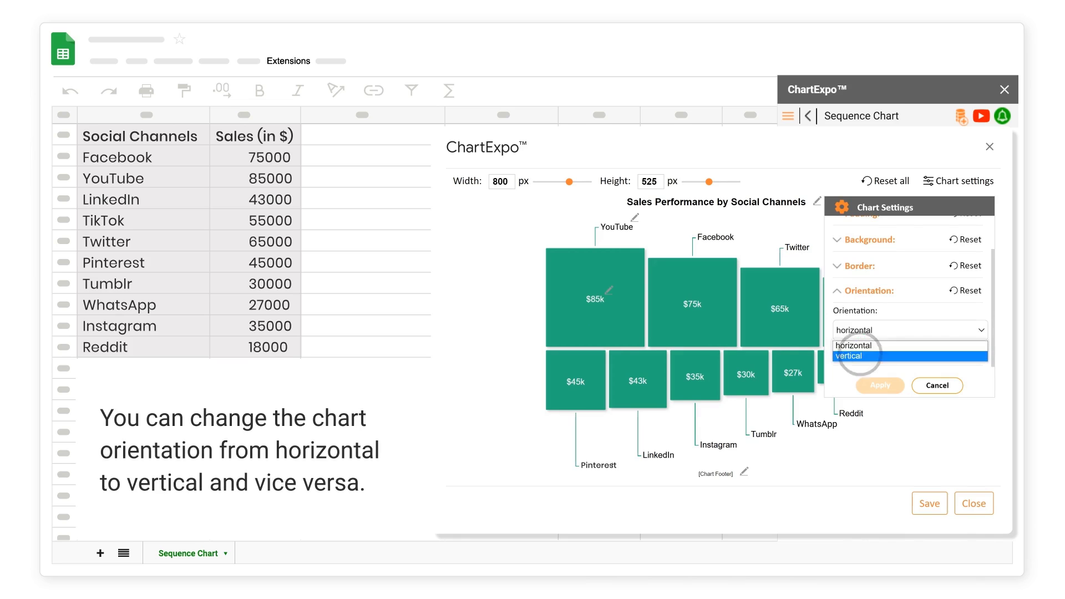
pyautogui.click(881, 385)
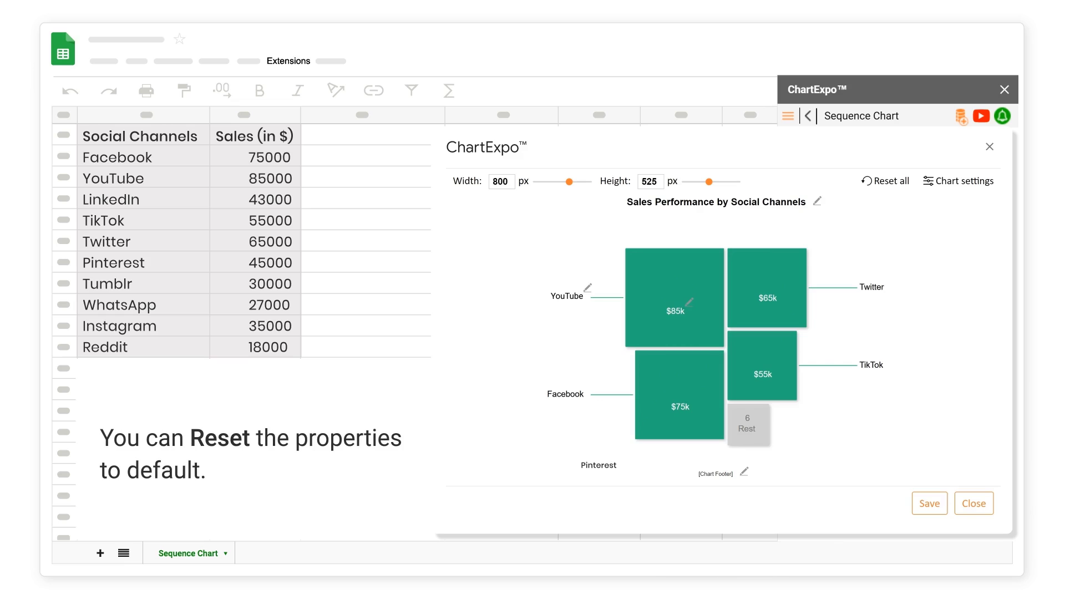
# - Reset the chart's orientation properties to their default and apply the reset
pyautogui.click(957, 179)
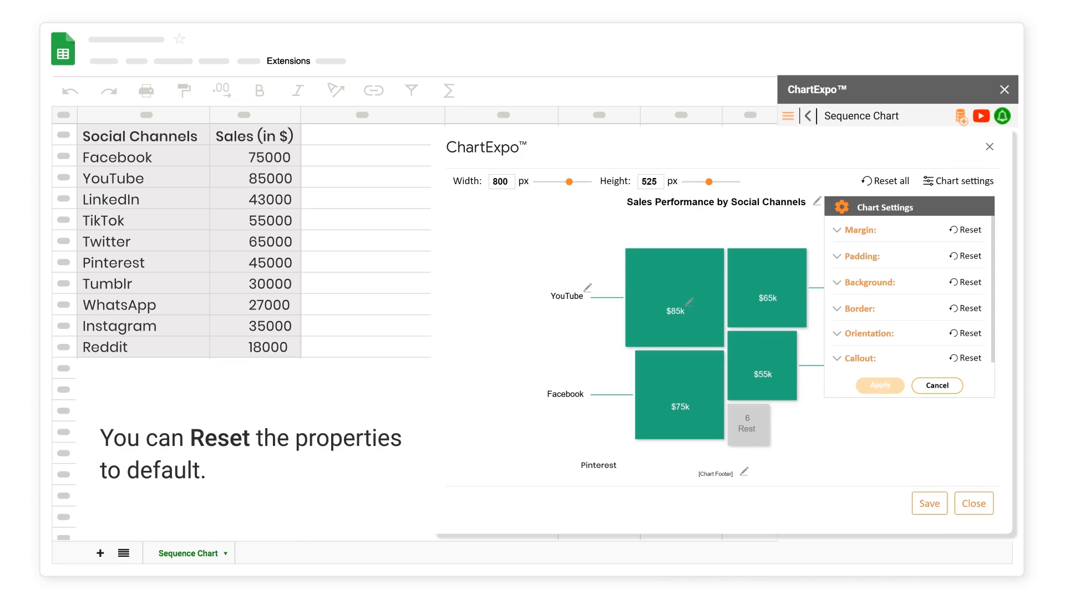
pyautogui.click(965, 333)
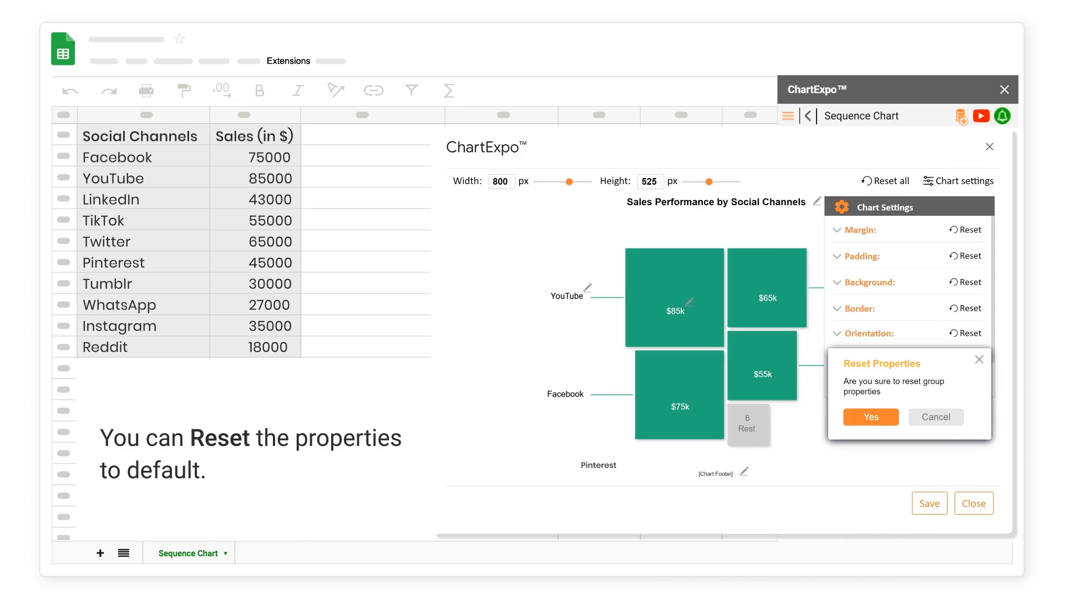
pyautogui.click(871, 417)
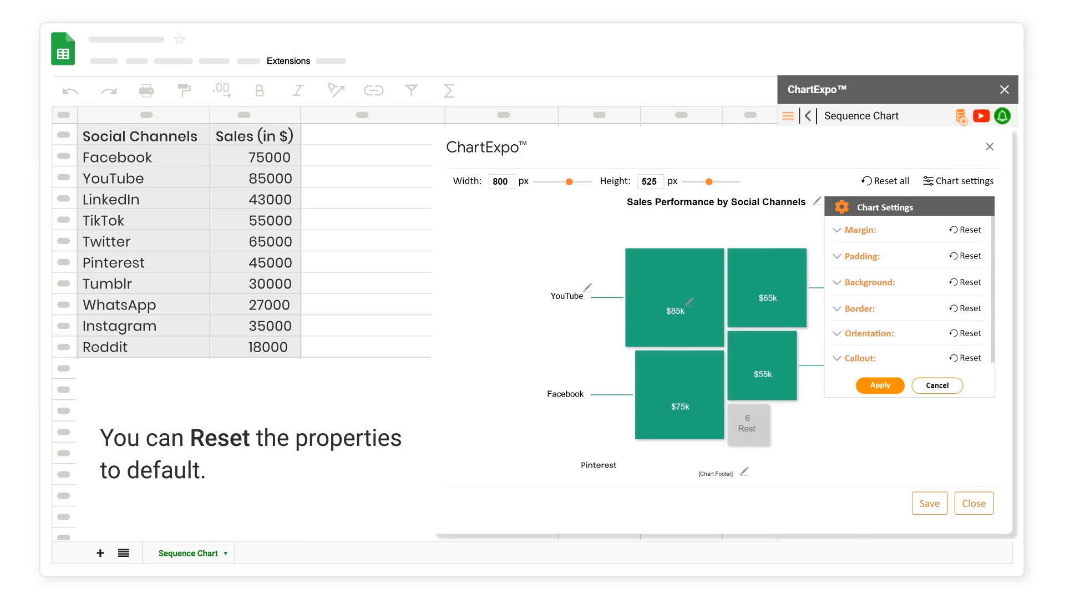
pyautogui.click(880, 385)
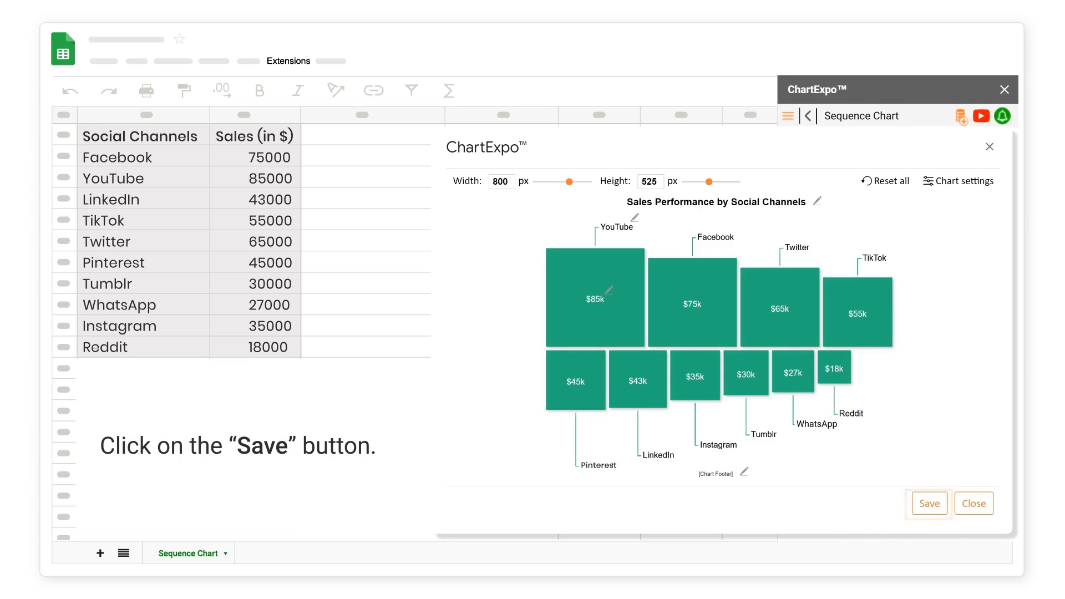
# - Save the chart edits and export the finished chart as a PNG image
pyautogui.click(929, 503)
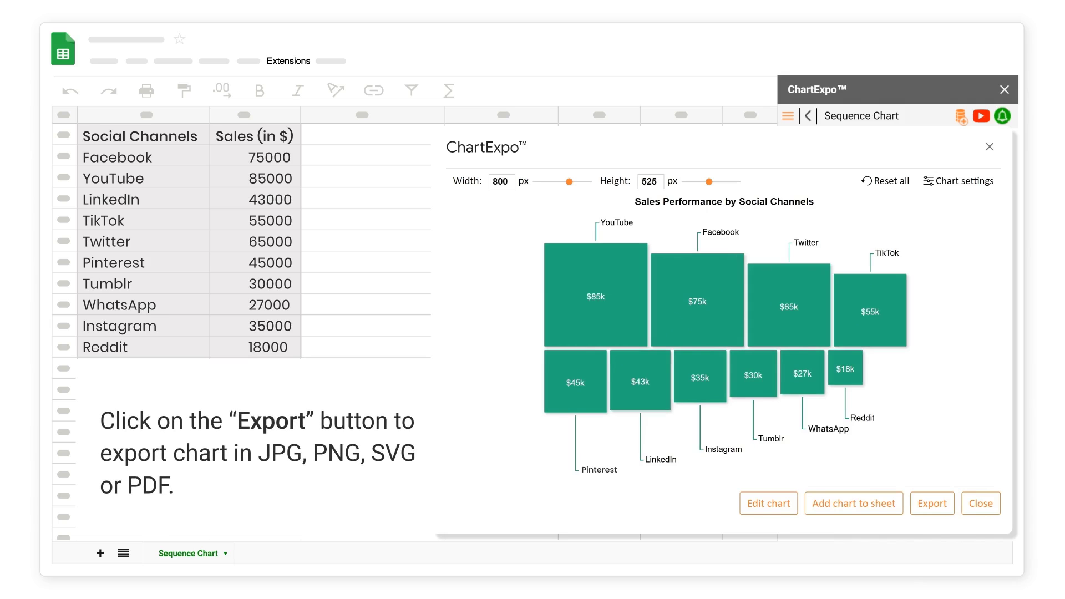
pyautogui.click(932, 503)
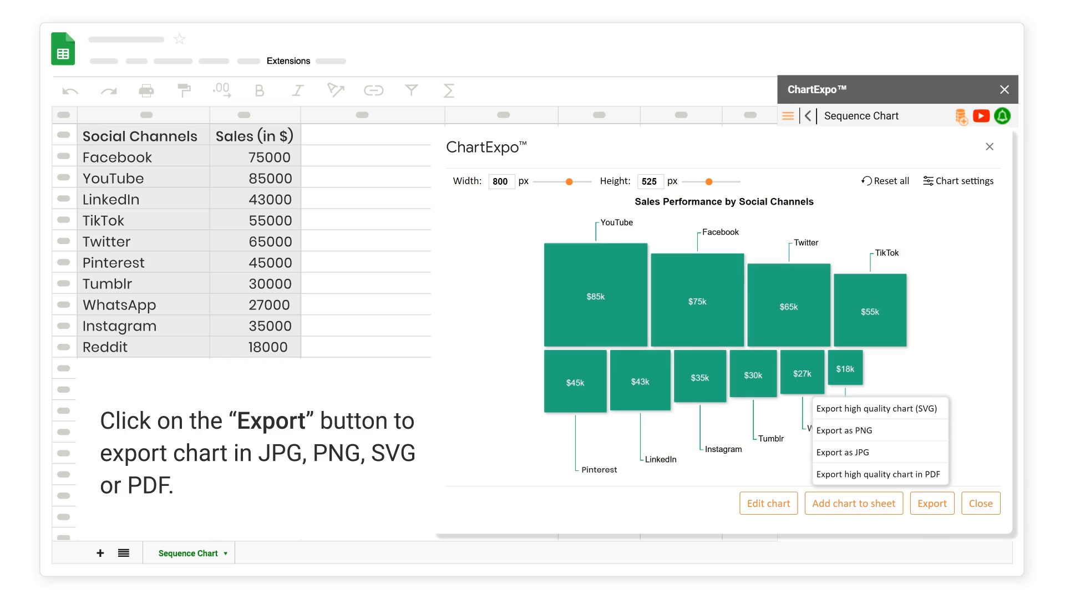
pyautogui.click(860, 431)
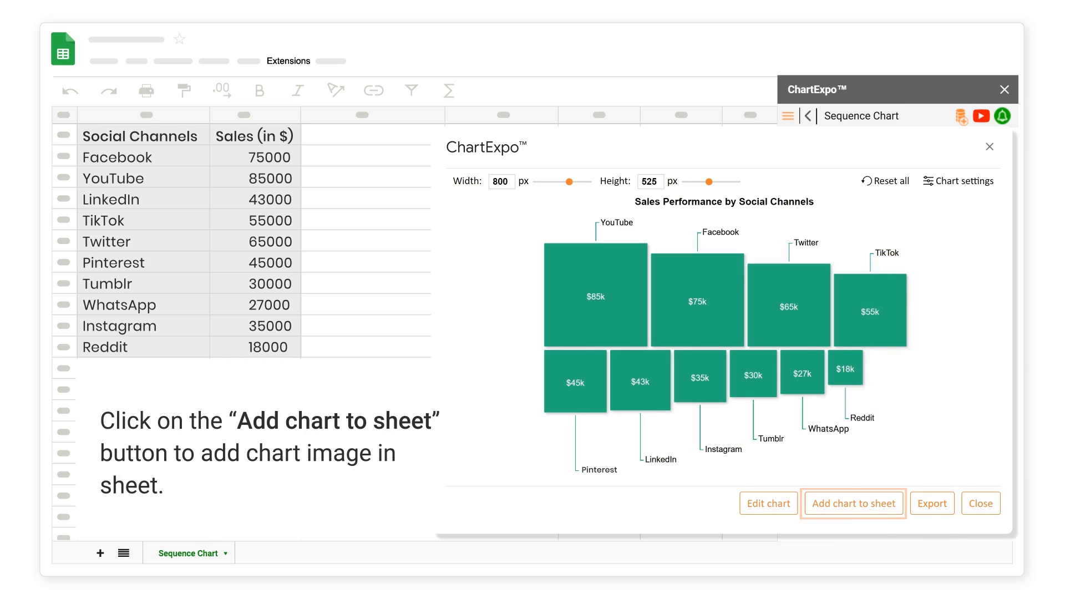
# - Add the finished Sequence Chart to the sheet as an image
pyautogui.click(855, 502)
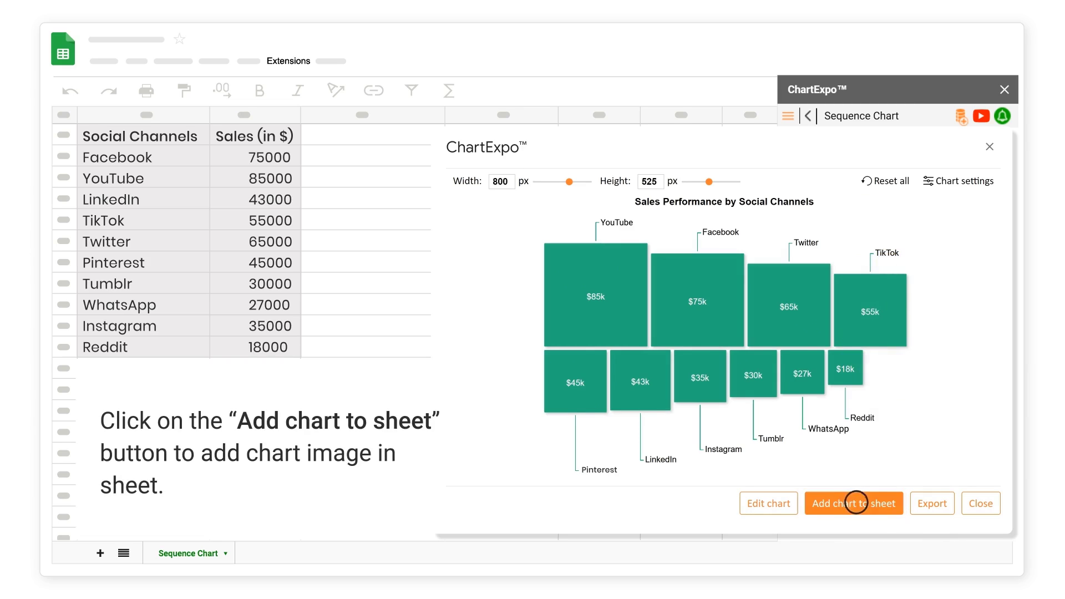